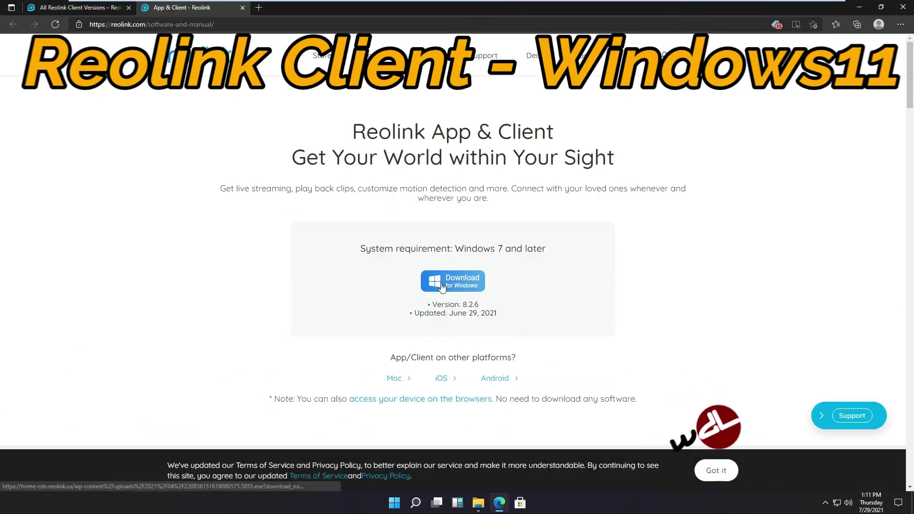
Download the Reolink Windows client and run the installer, approving the UAC prompt
{"action": "left_click", "coordinate": [442, 283]}
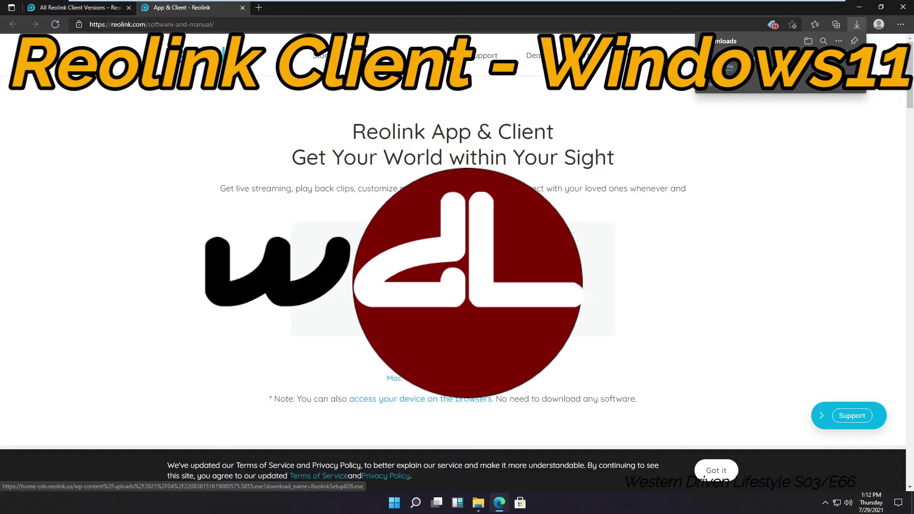
{"action": "left_click", "coordinate": [730, 66]}
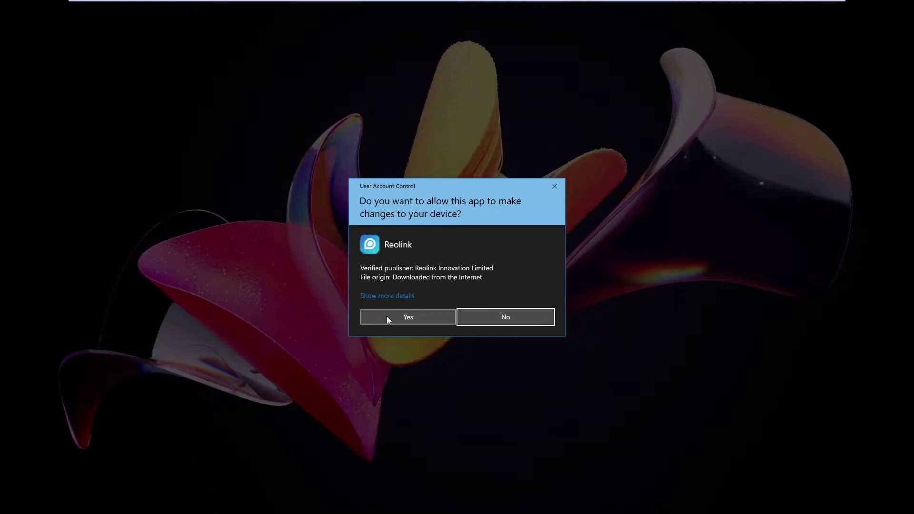
{"action": "left_click", "coordinate": [387, 317]}
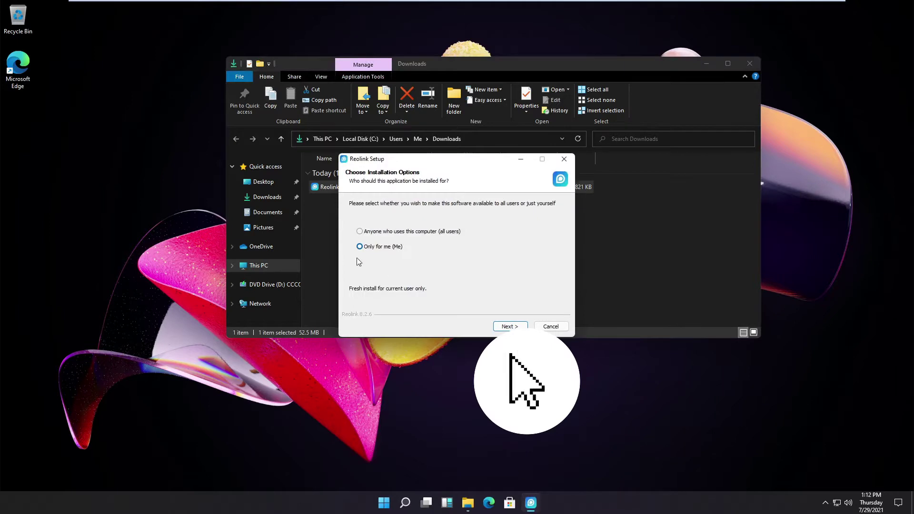
Install Reolink for all users into the default folder, finish setup, and close Downloads
{"action": "left_click", "coordinate": [360, 231]}
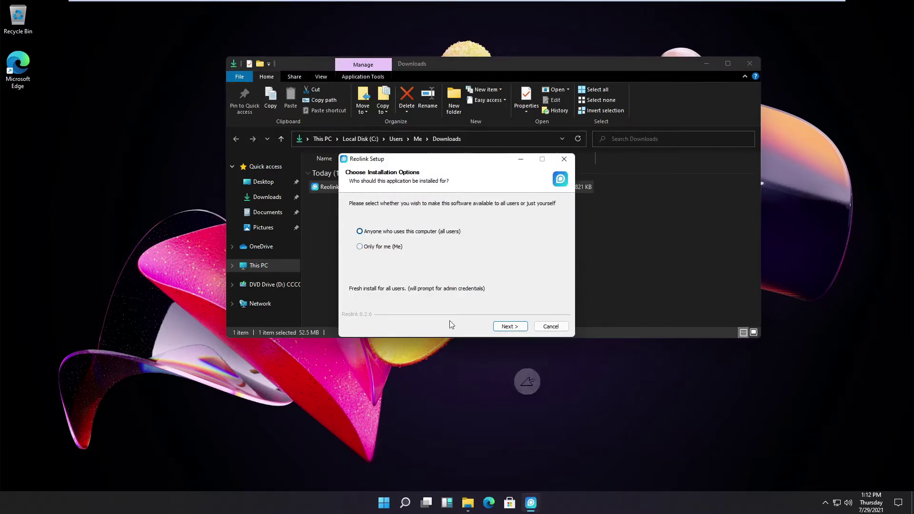
{"action": "left_click", "coordinate": [509, 326]}
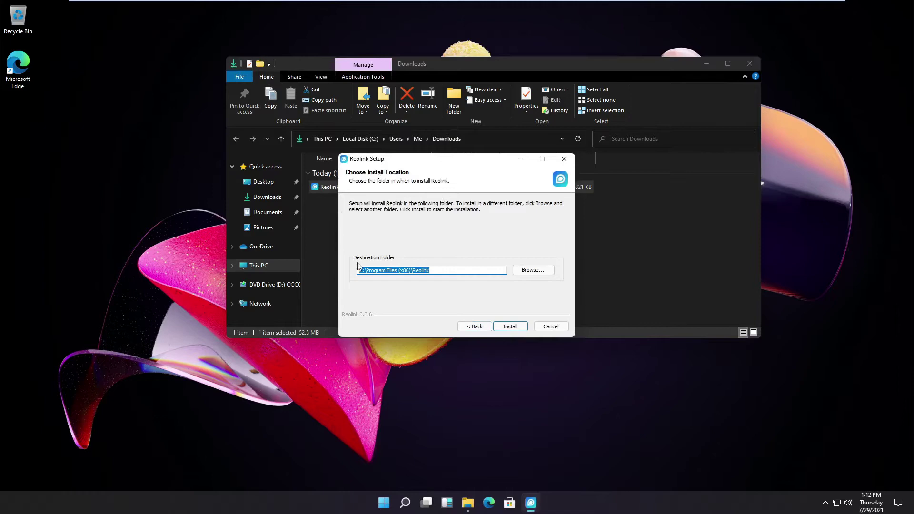
{"action": "left_click", "coordinate": [515, 328]}
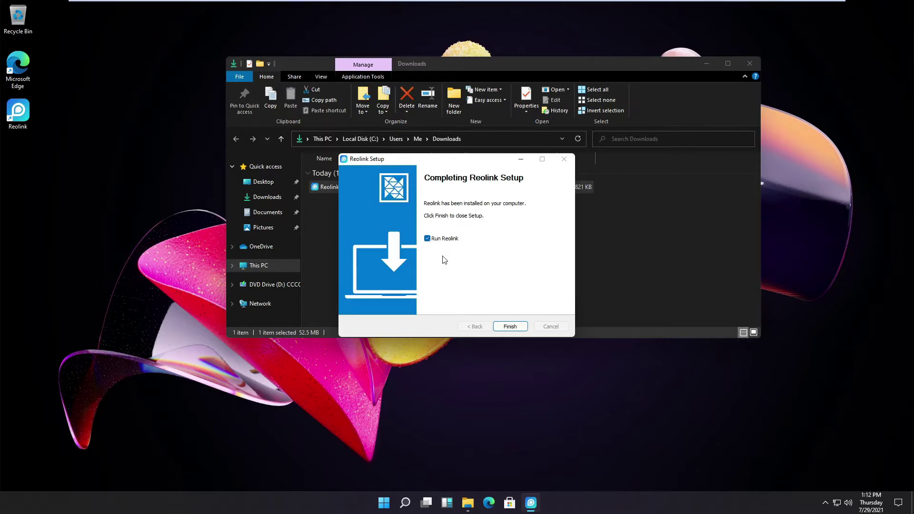
{"action": "left_click", "coordinate": [513, 328]}
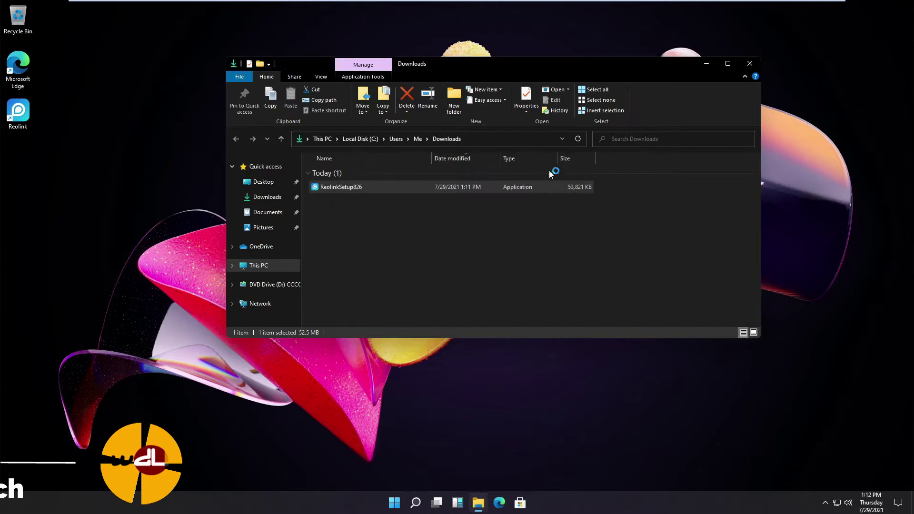
{"action": "left_click", "coordinate": [749, 63]}
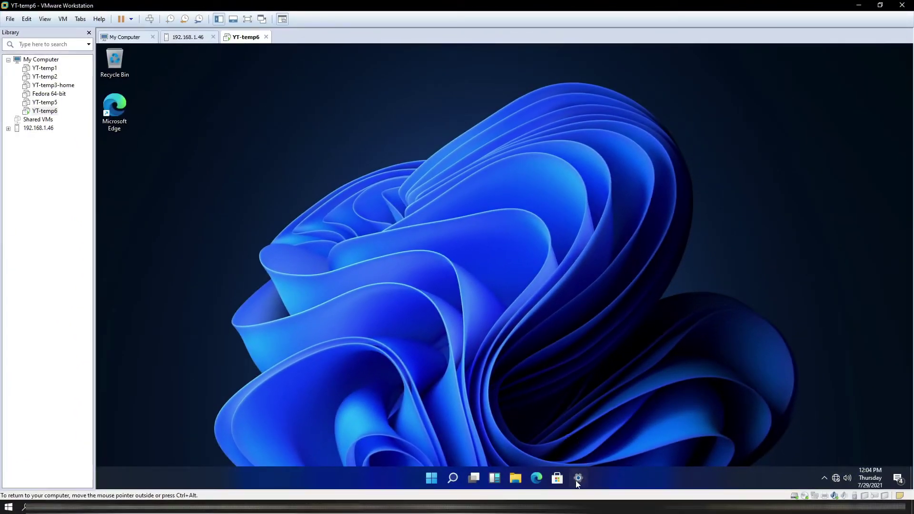
Check the VM's Settings About page, close it, and launch Microsoft Edge from the desktop
{"action": "left_click", "coordinate": [577, 482]}
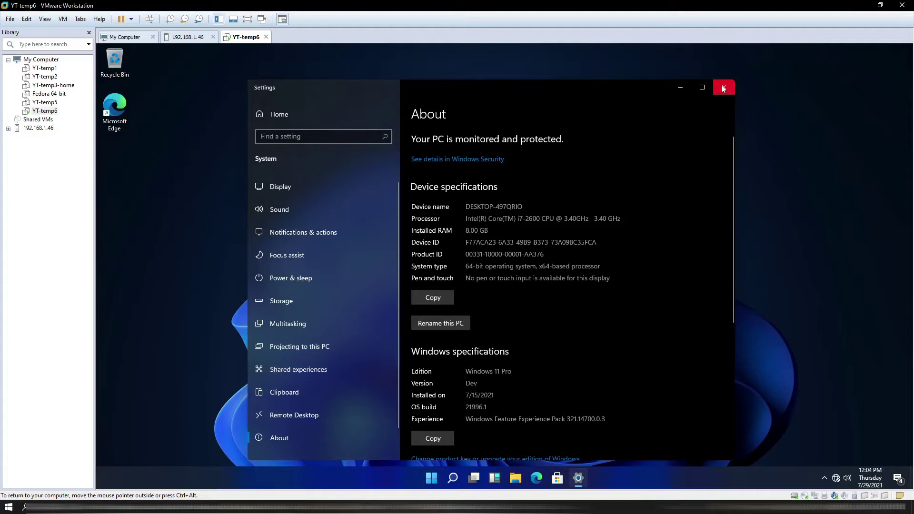
{"action": "left_click", "coordinate": [722, 85]}
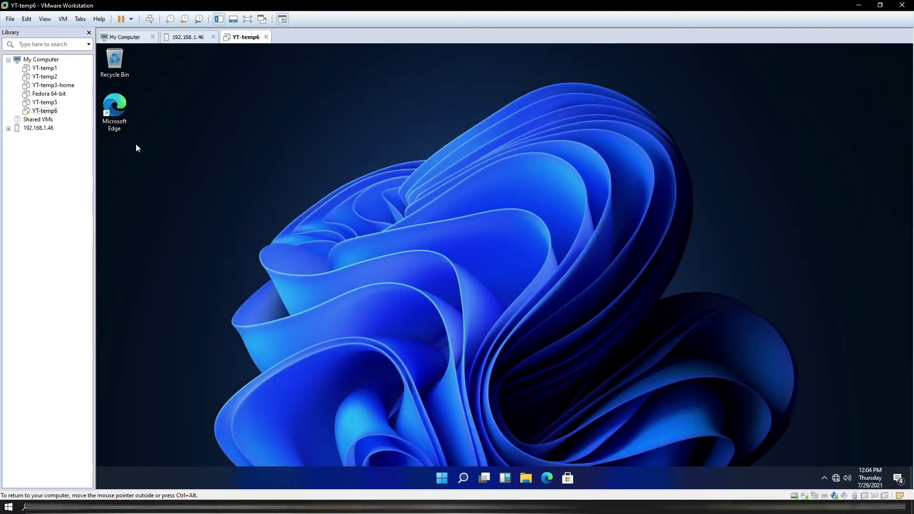
{"action": "double_click", "coordinate": [113, 113]}
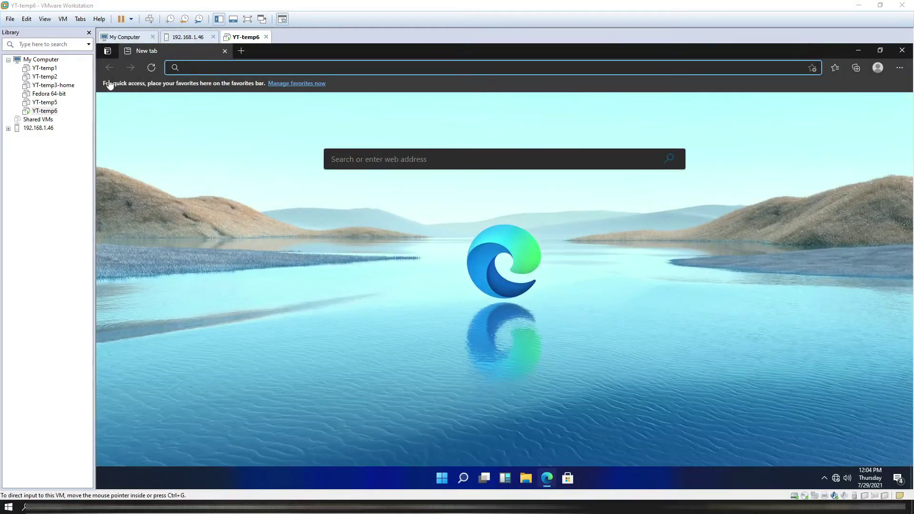
Paste the Reolink All Client Versions support URL into Edge's address bar and load it
{"action": "left_click", "coordinate": [190, 67]}
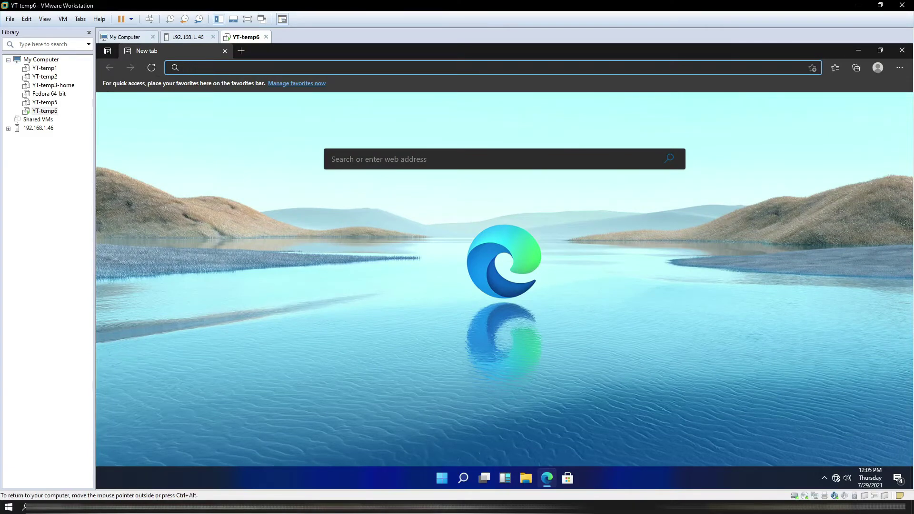
{"action": "key", "text": "ctrl+v"}
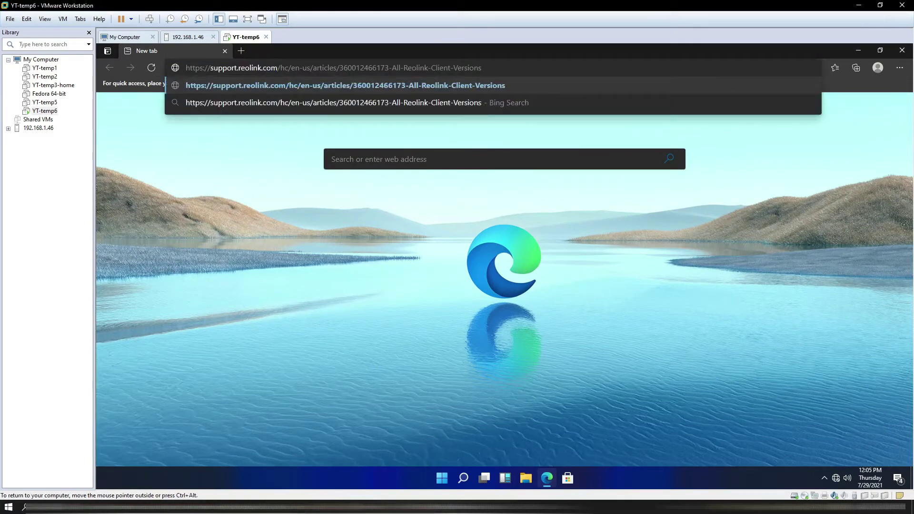
{"action": "key", "text": "Return"}
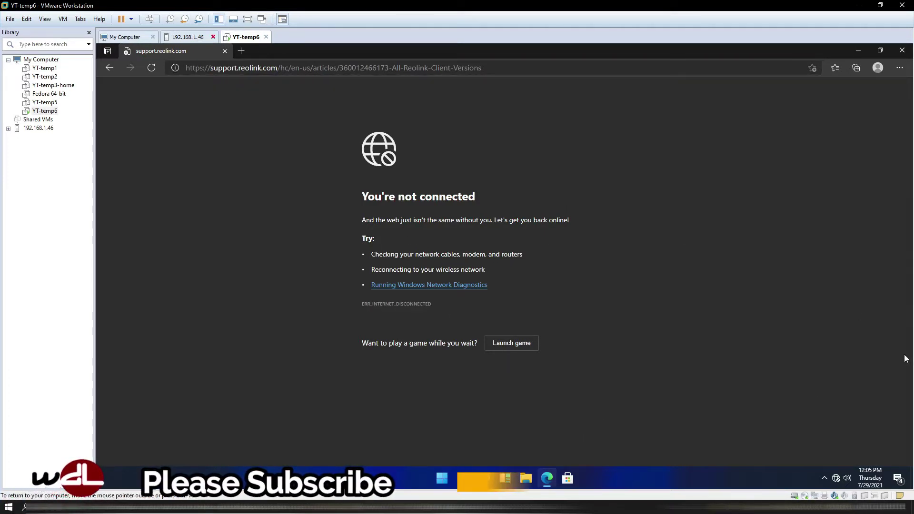
Connect the virtual machine's network adapter from the VMware status bar icon
{"action": "mouse_move", "coordinate": [836, 478]}
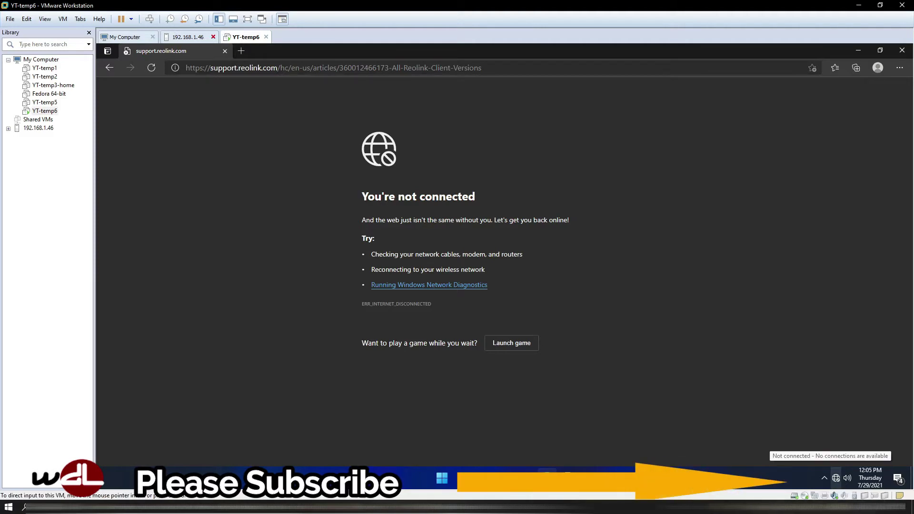
{"action": "right_click", "coordinate": [825, 496]}
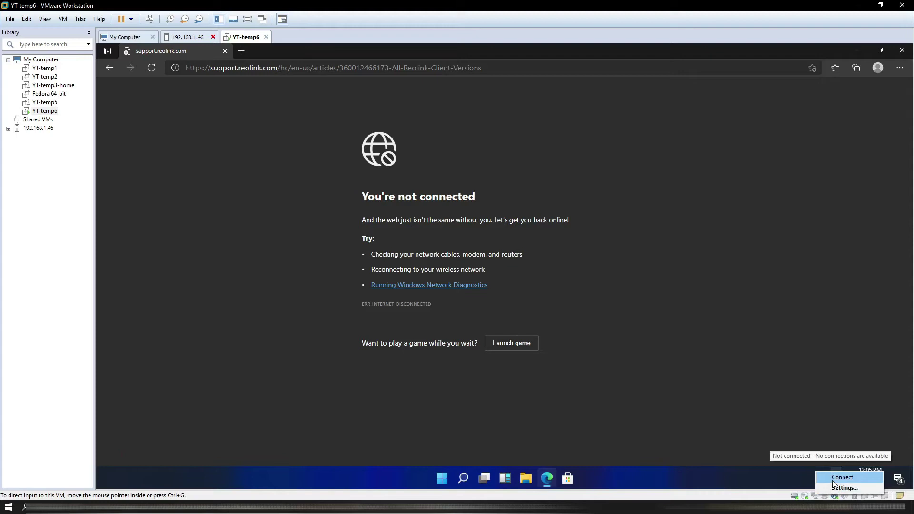
{"action": "left_click", "coordinate": [833, 482]}
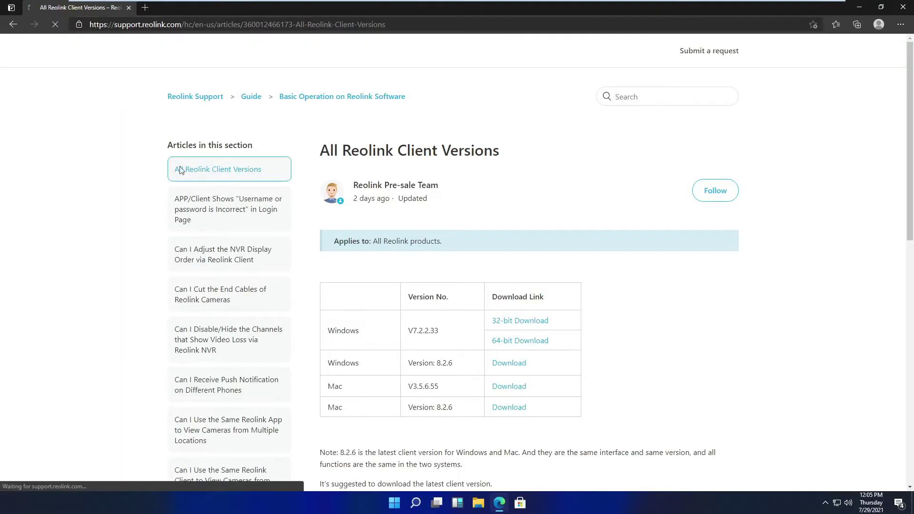
Download ReolinkSetup826 via the Windows Version 8.2.6 link and Download for Windows
{"action": "scroll", "coordinate": [554, 230], "scroll_direction": "down", "scroll_amount": 1}
{"action": "scroll", "coordinate": [553, 230], "scroll_direction": "down", "scroll_amount": 1}
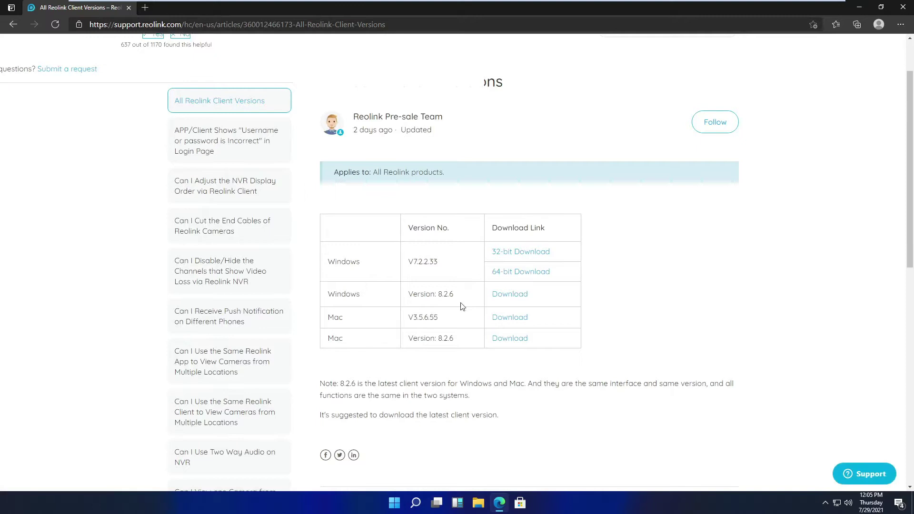
{"action": "left_click", "coordinate": [510, 294]}
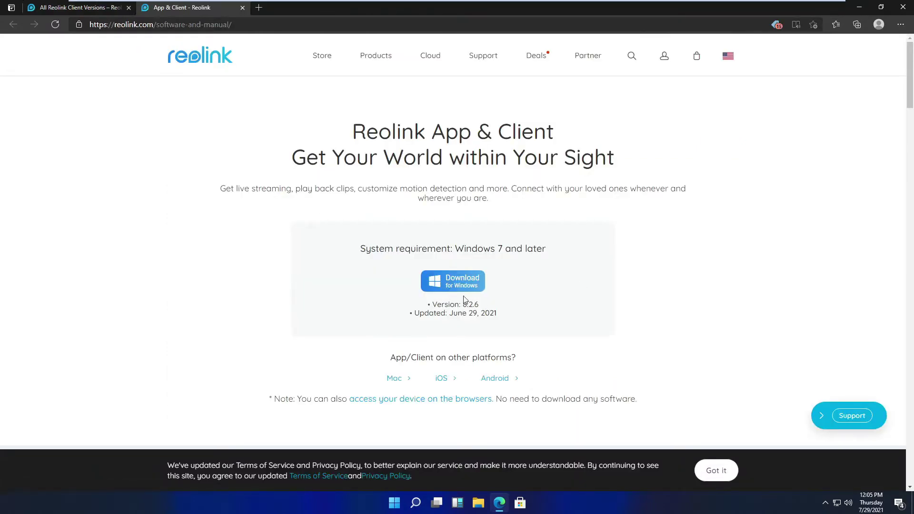
{"action": "left_click", "coordinate": [458, 284]}
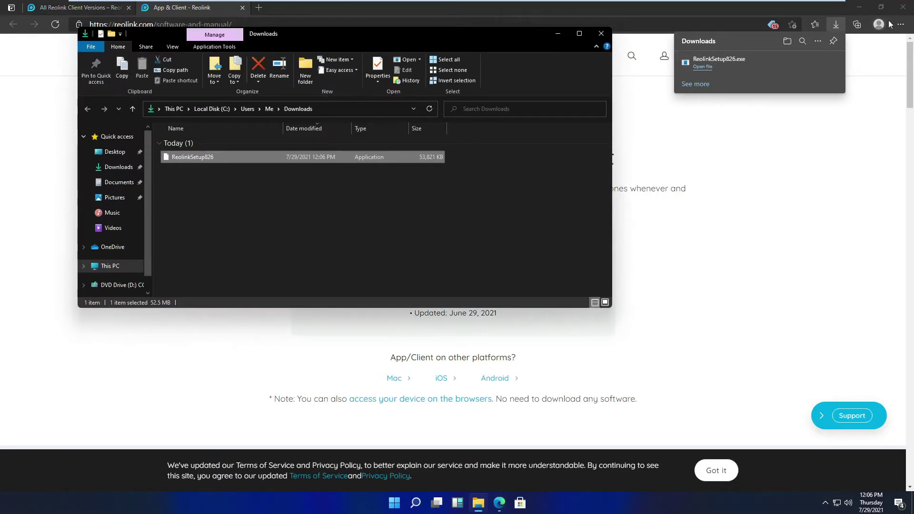
Minimize Edge and run ReolinkSetup826 from the Downloads folder as administrator
{"action": "left_click", "coordinate": [653, 145]}
{"action": "left_click", "coordinate": [904, 7]}
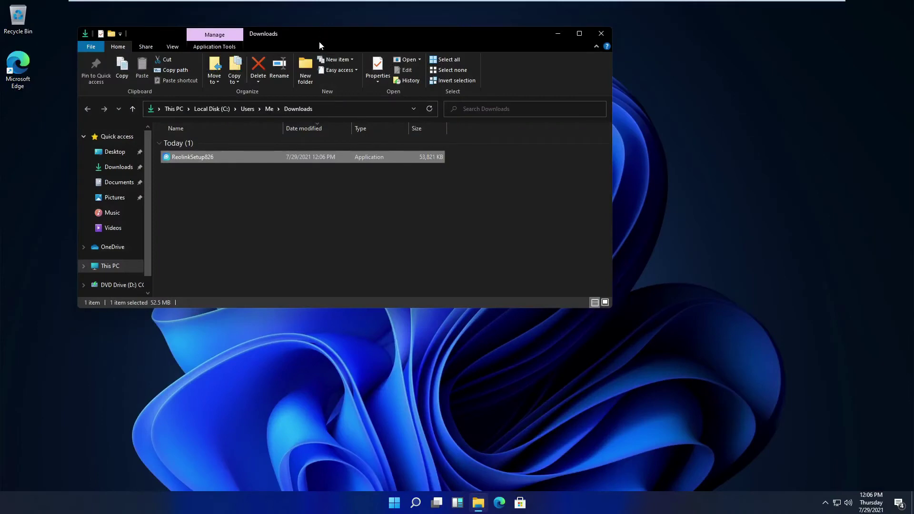
{"action": "left_click_drag", "start_coordinate": [439, 41], "coordinate": [568, 39]}
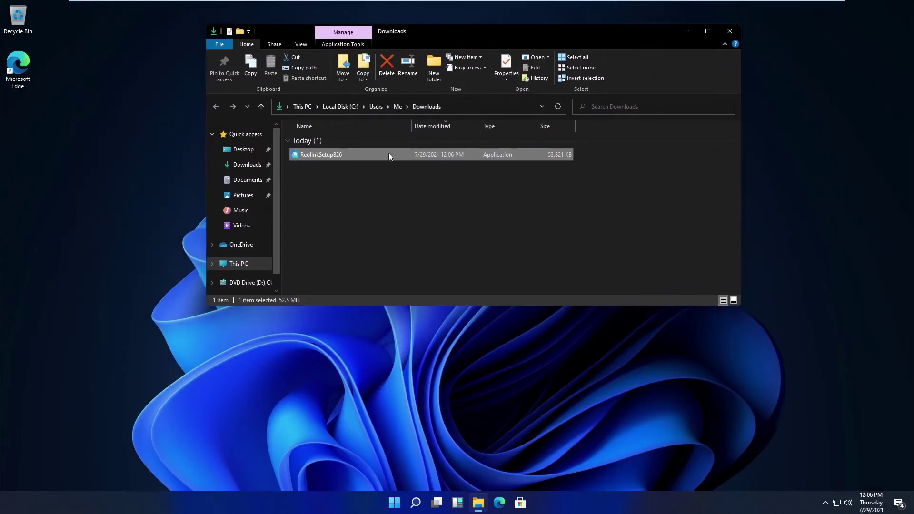
{"action": "right_click", "coordinate": [341, 155]}
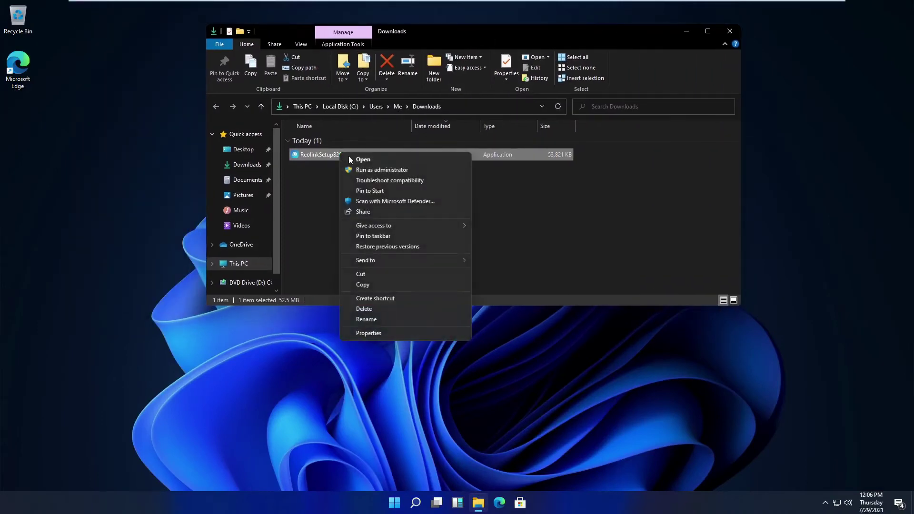
{"action": "left_click", "coordinate": [398, 171]}
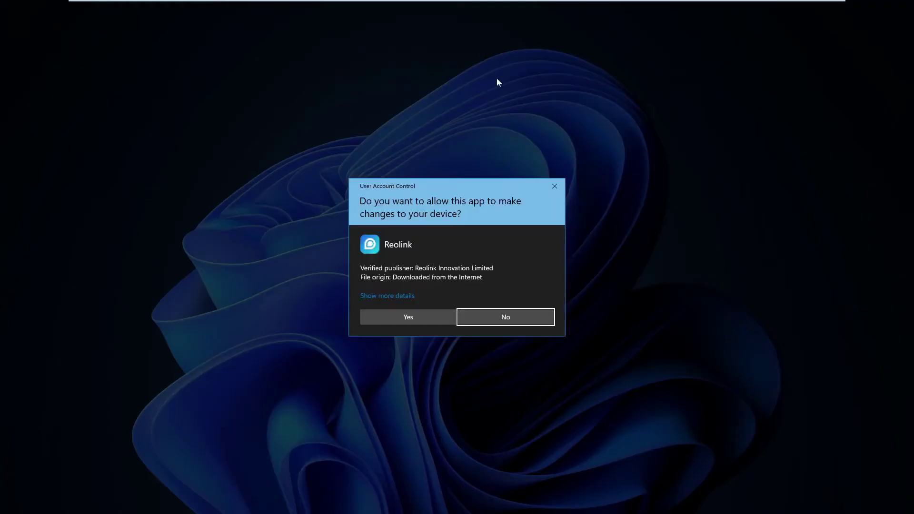
Install for anyone on this computer into C:\Program Files (x86)\Reolink and finish with Run Reolink
{"action": "left_click", "coordinate": [406, 315]}
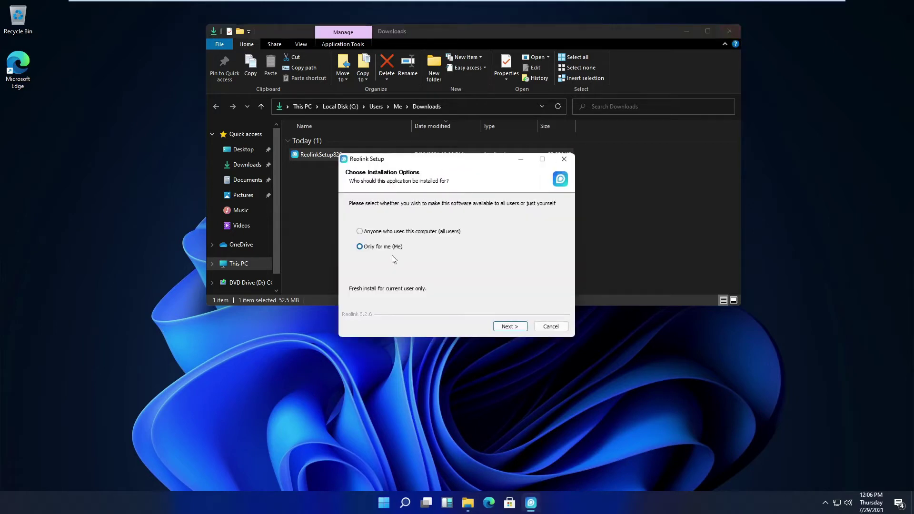
{"action": "left_click", "coordinate": [359, 232]}
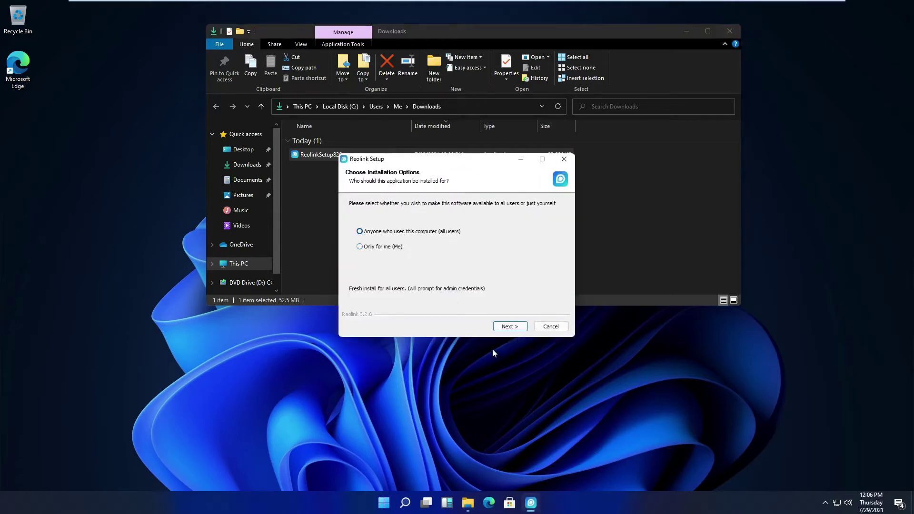
{"action": "left_click", "coordinate": [510, 327]}
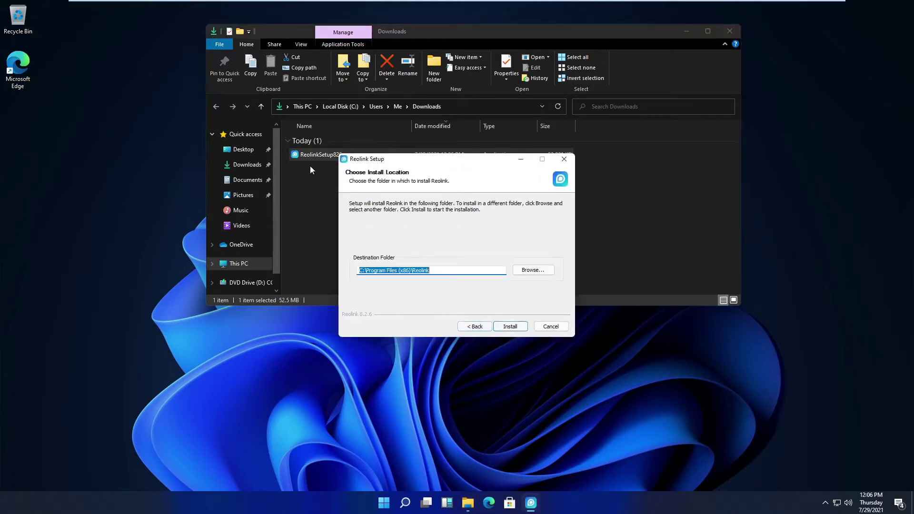
{"action": "left_click", "coordinate": [522, 330]}
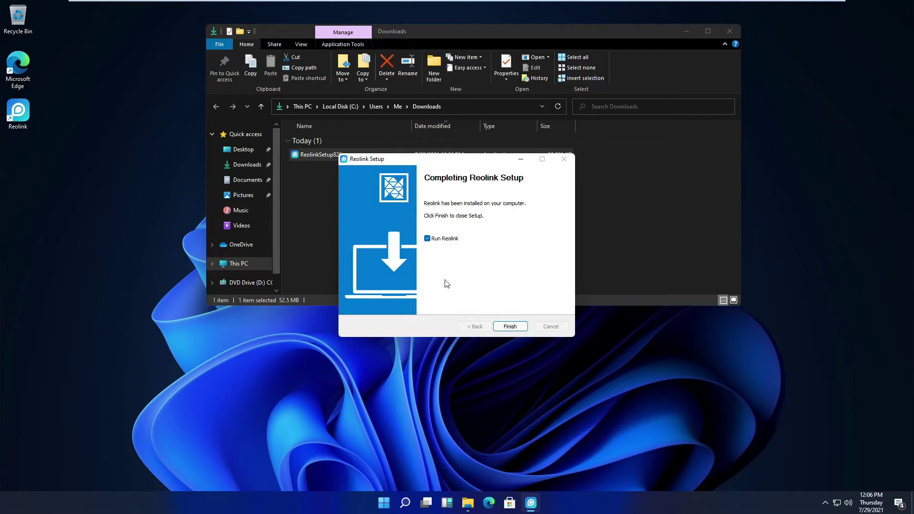
{"action": "left_click", "coordinate": [512, 328]}
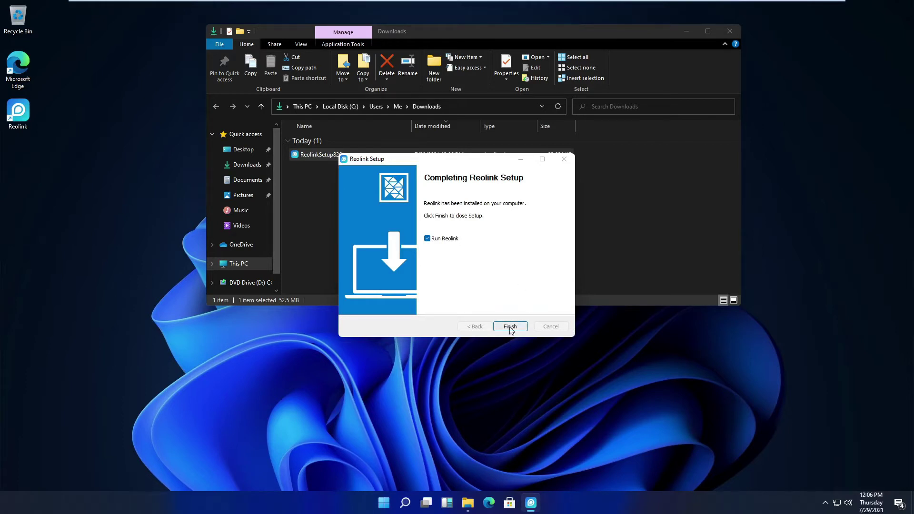
Close File Explorer, dismiss the Windows Security Alert, and move the Reolink window up-left
{"action": "left_click", "coordinate": [730, 30]}
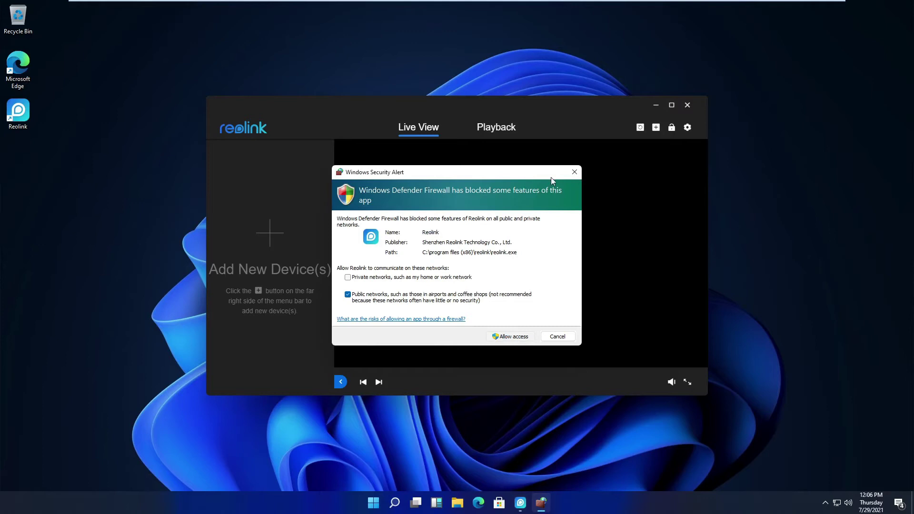
{"action": "left_click", "coordinate": [513, 337]}
{"action": "left_click_drag", "start_coordinate": [341, 106], "coordinate": [372, 72]}
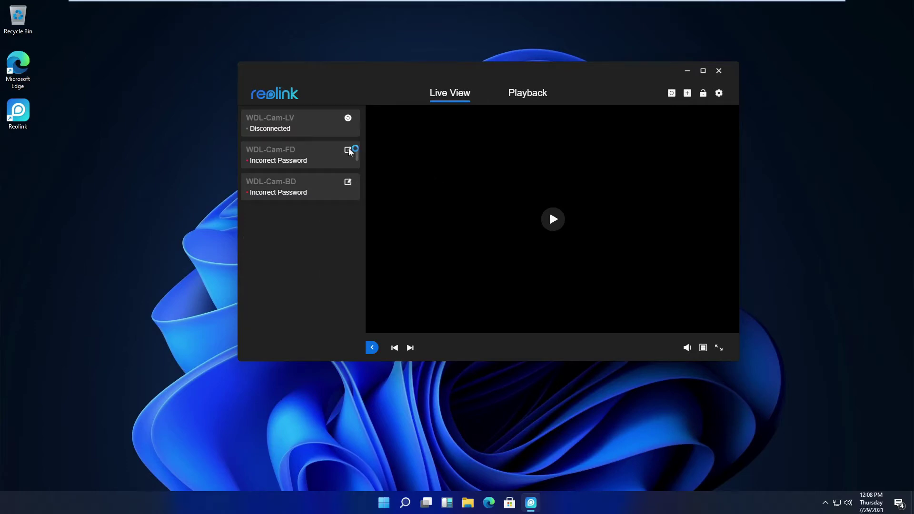
Log in to camera WDL-Cam-FD with its device password
{"action": "left_click", "coordinate": [348, 150]}
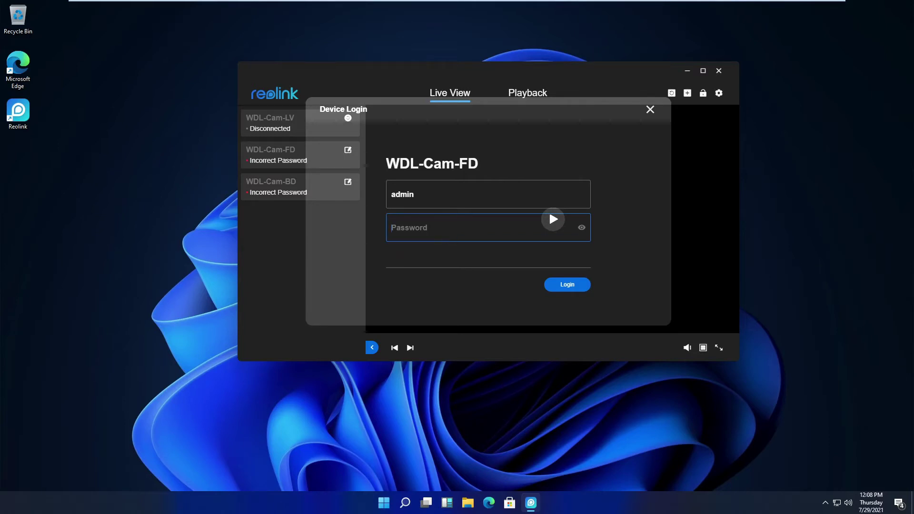
{"action": "type", "text": "••••"}
{"action": "left_click", "coordinate": [567, 287]}
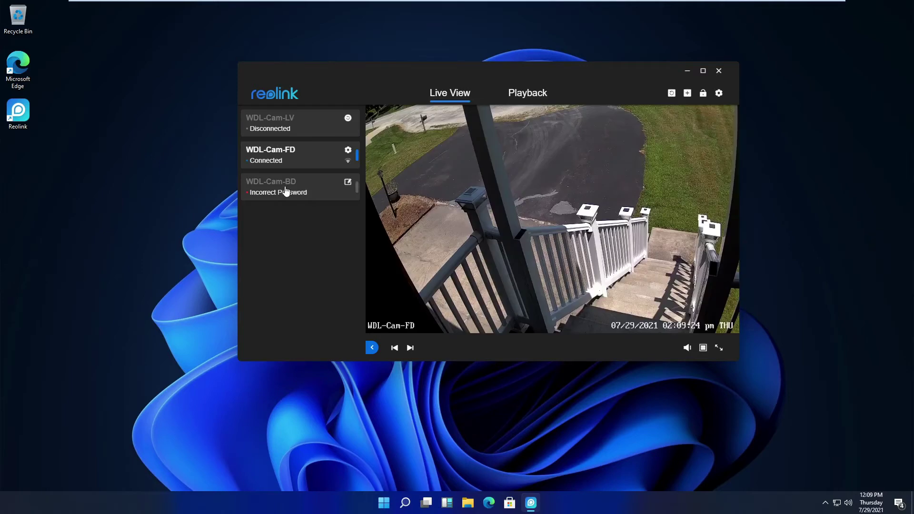
Select WDL-Cam-BD and log in to it with its device password
{"action": "left_click", "coordinate": [286, 191]}
{"action": "left_click", "coordinate": [348, 182]}
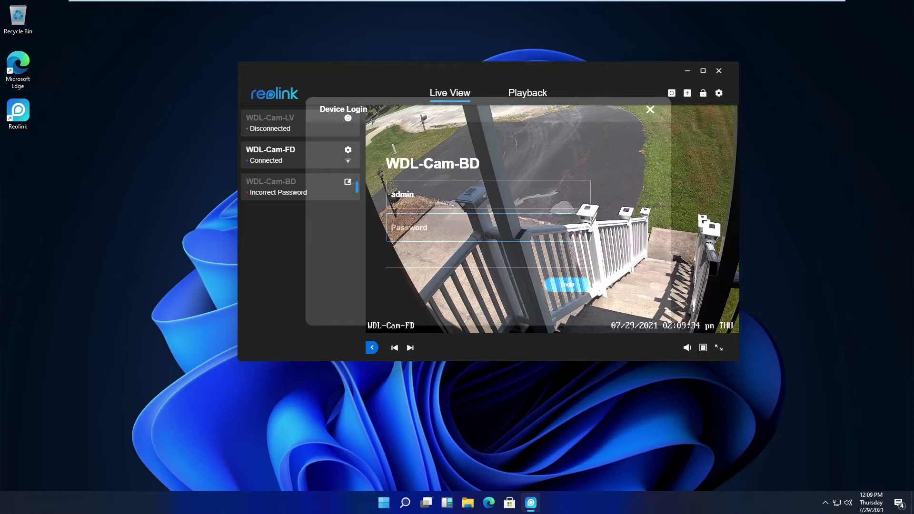
{"action": "type", "text": "******"}
{"action": "left_click", "coordinate": [564, 288]}
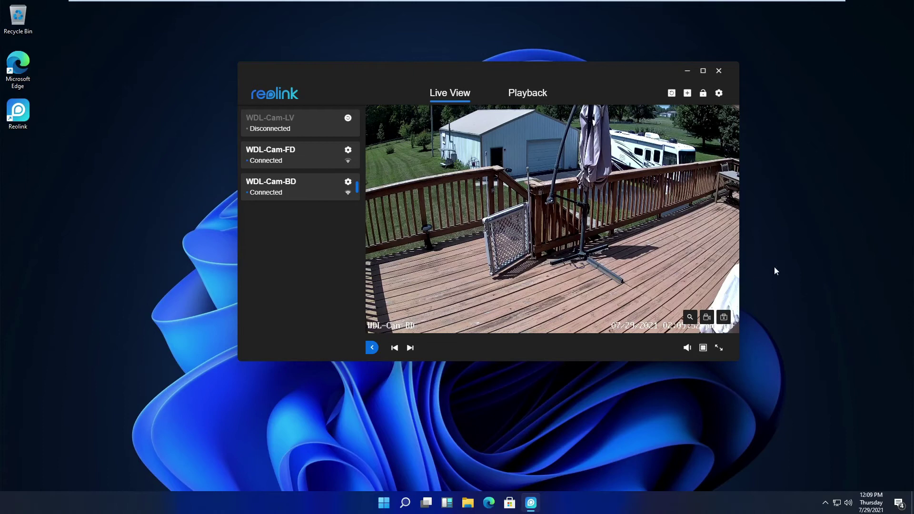
Mute WDL-Cam-BD's live audio from the volume popup and move the window left
{"action": "left_click", "coordinate": [688, 349]}
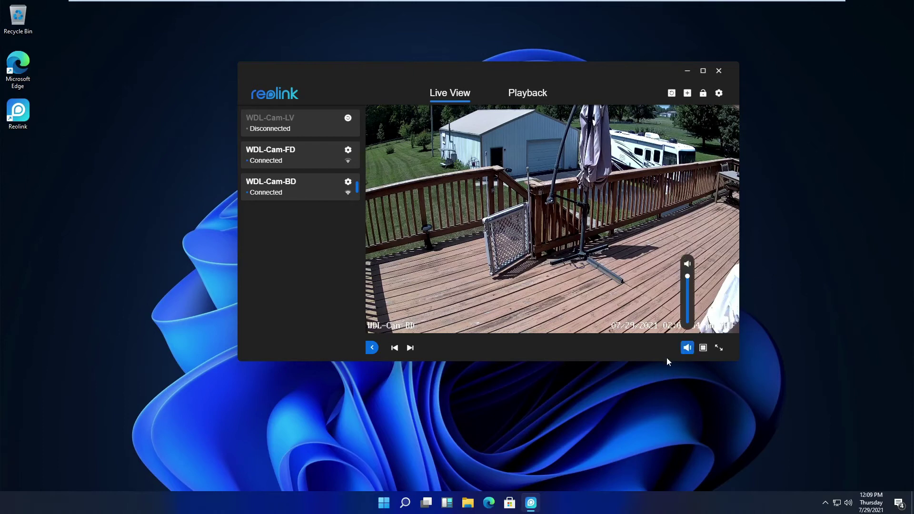
{"action": "left_click", "coordinate": [688, 264]}
{"action": "left_click_drag", "start_coordinate": [537, 72], "coordinate": [448, 98]}
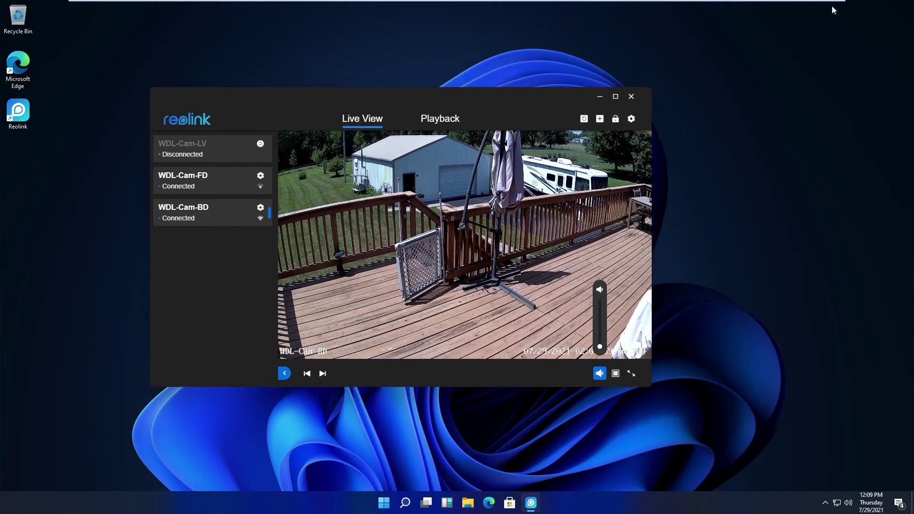
Open Reolink's Client Settings on the General page, move it right, and bring up the taskbar menu
{"action": "left_click", "coordinate": [631, 119]}
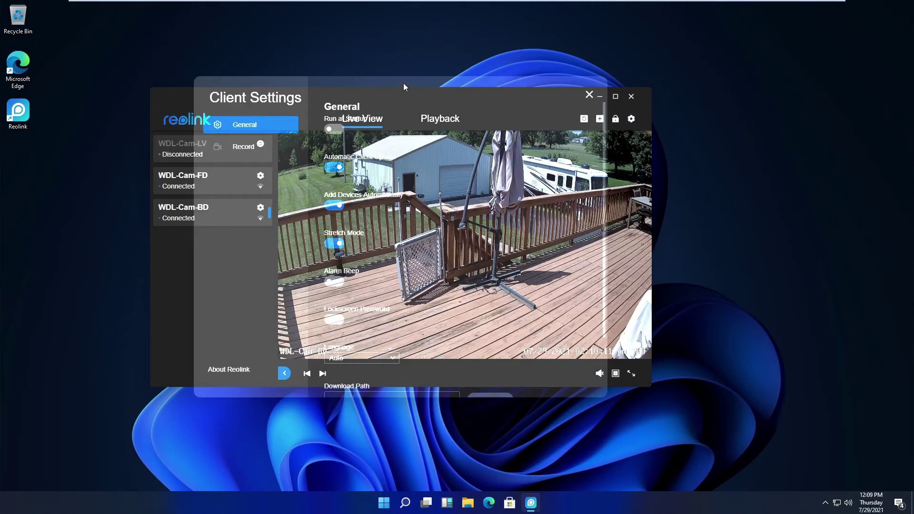
{"action": "left_click_drag", "start_coordinate": [404, 87], "coordinate": [588, 108]}
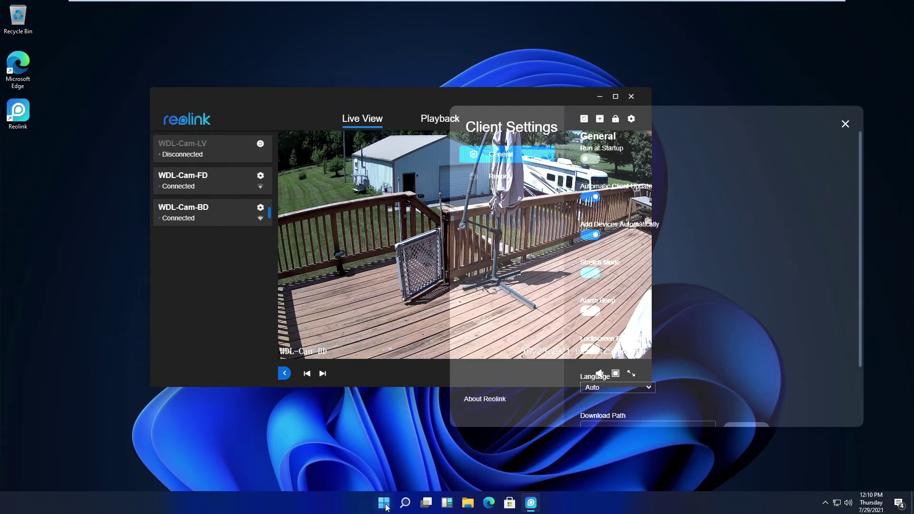
{"action": "right_click", "coordinate": [342, 506]}
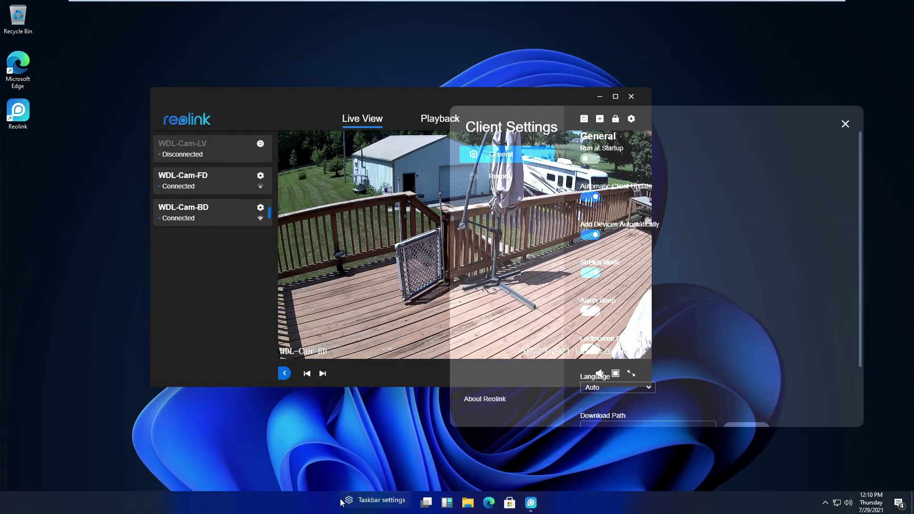
Switch Transparency effects Off under Personalization > Colors, close Settings, and reposition the Client Settings panel
{"action": "left_click", "coordinate": [367, 501]}
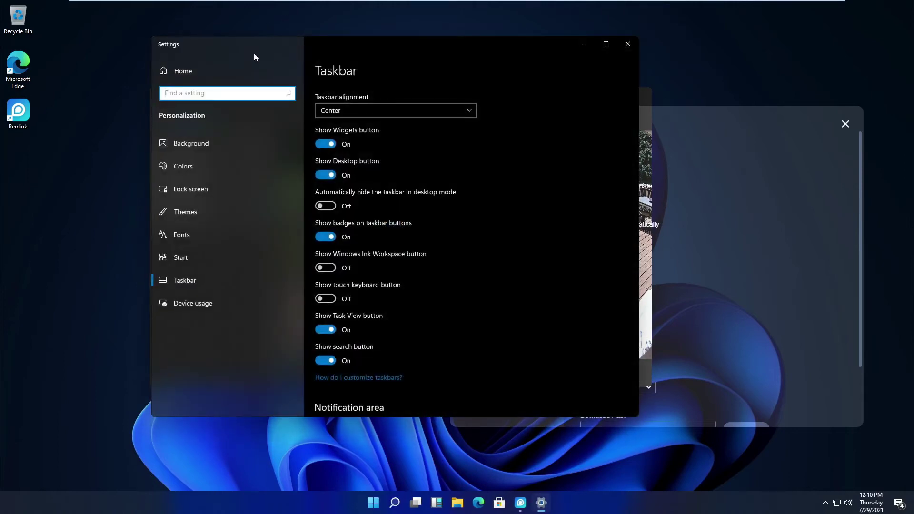
{"action": "left_click_drag", "start_coordinate": [281, 42], "coordinate": [146, 141]}
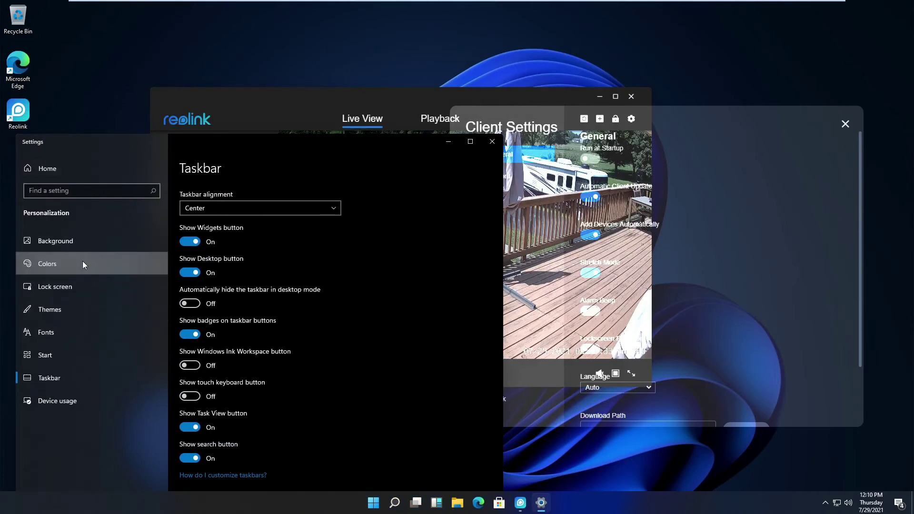
{"action": "left_click", "coordinate": [67, 265]}
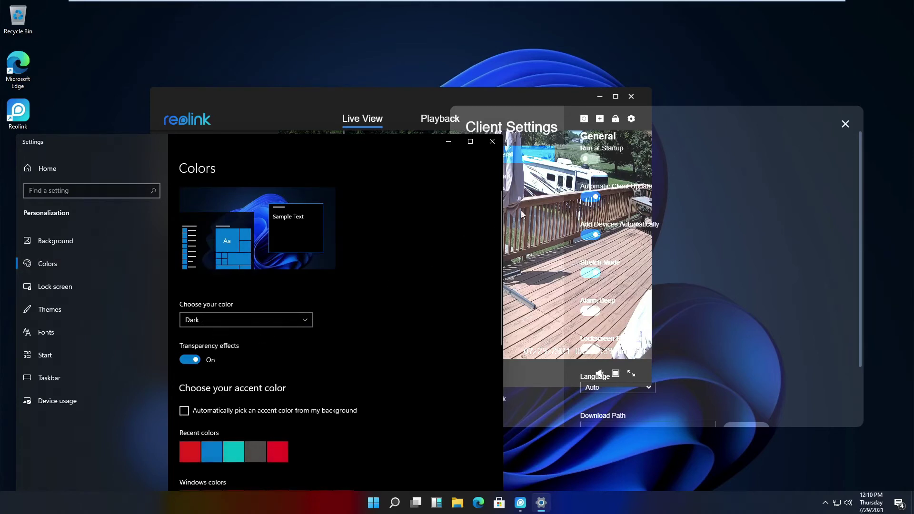
{"action": "left_click", "coordinate": [183, 364]}
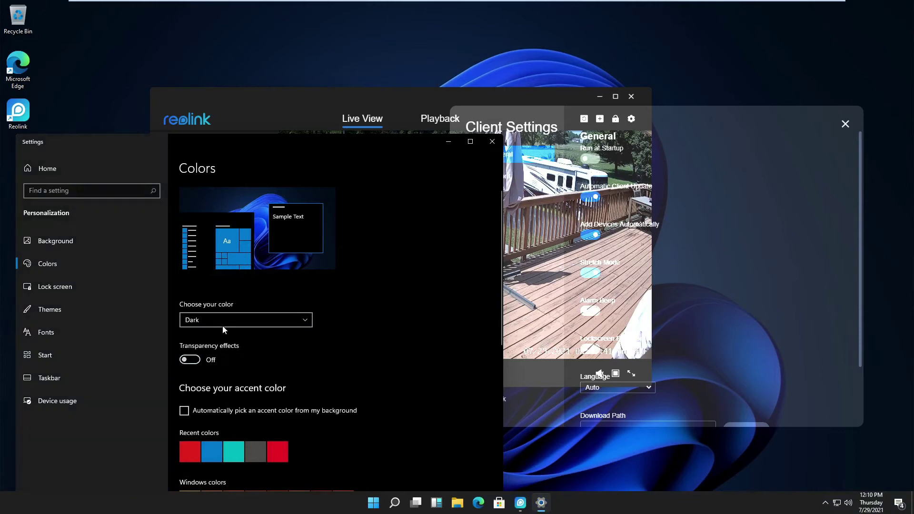
{"action": "left_click", "coordinate": [541, 472]}
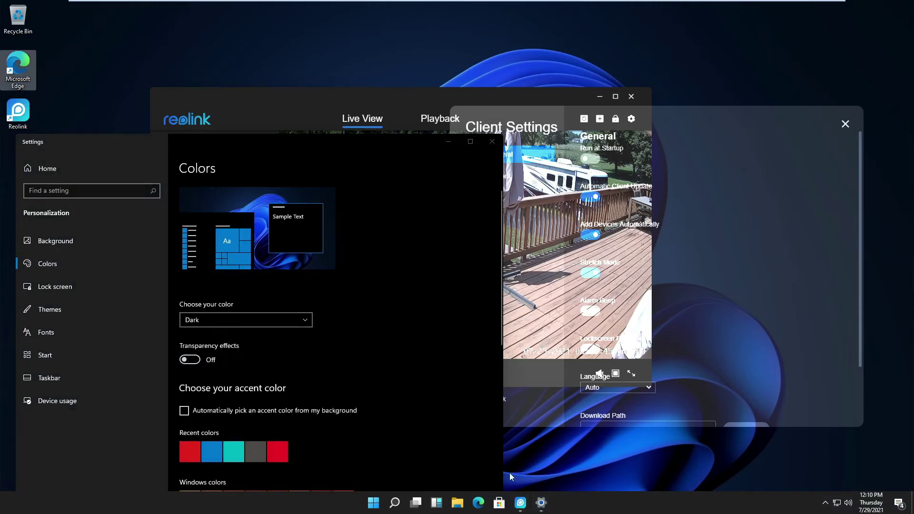
{"action": "left_click", "coordinate": [490, 141]}
{"action": "left_click_drag", "start_coordinate": [698, 118], "coordinate": [433, 42]}
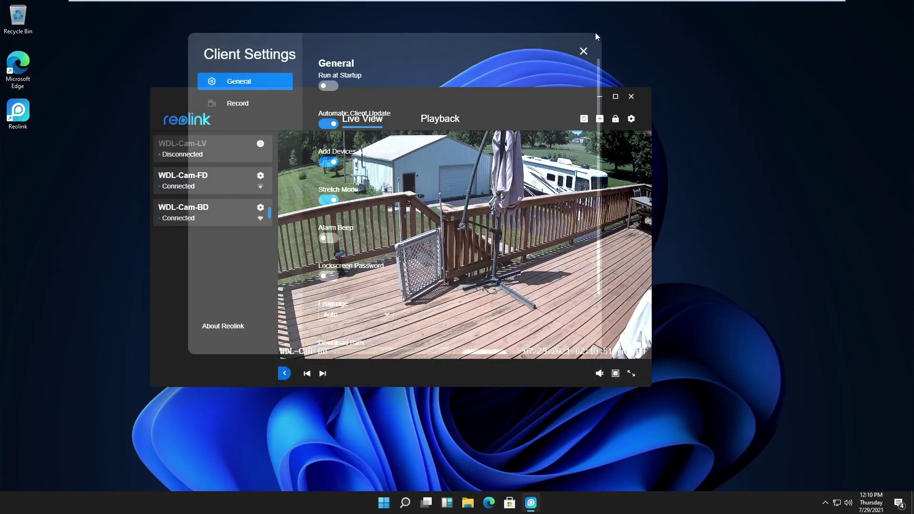
Close Client Settings and Reolink, then relaunch Reolink with WDL-Cam-LV, WDL-Cam-FD and WDL-Cam-BD connected
{"action": "left_click", "coordinate": [583, 51]}
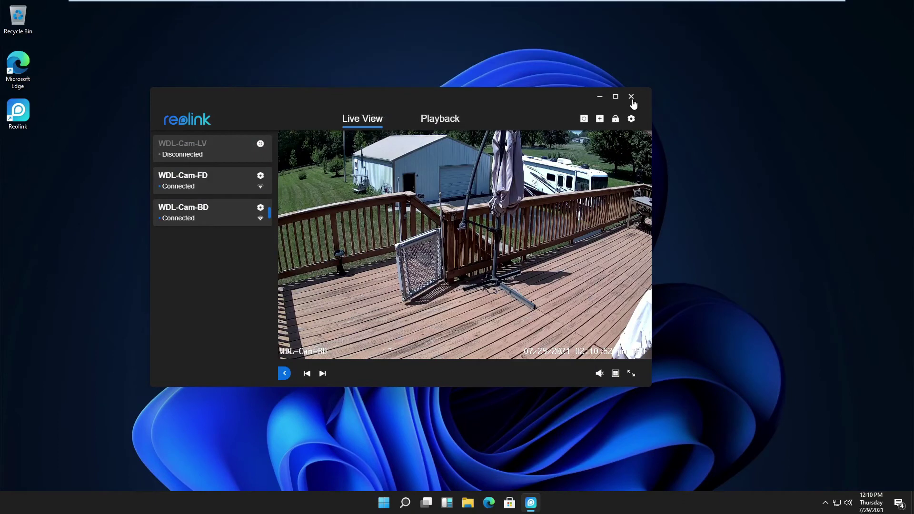
{"action": "left_click", "coordinate": [634, 102]}
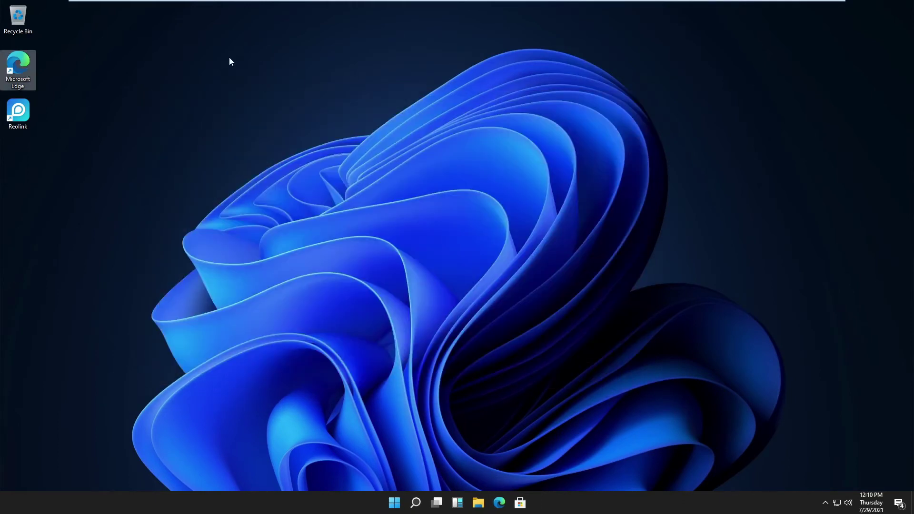
{"action": "double_click", "coordinate": [24, 67]}
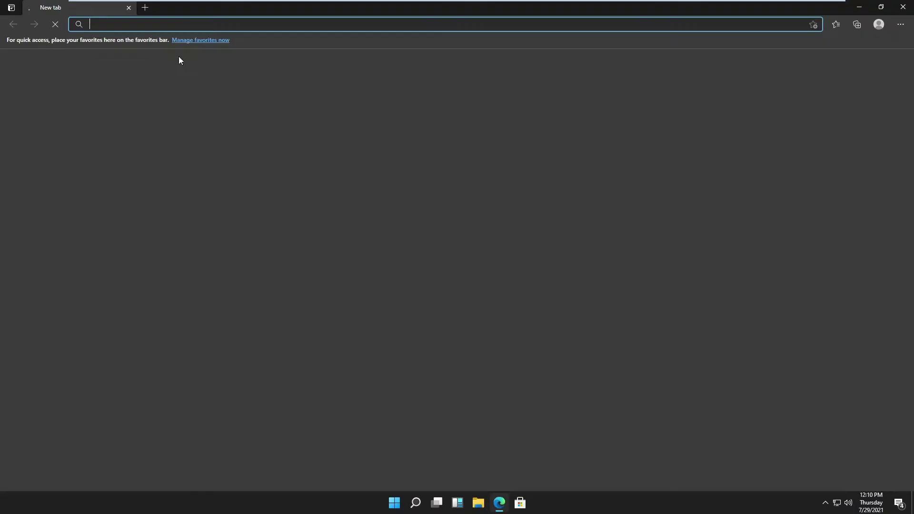
{"action": "left_click", "coordinate": [903, 7]}
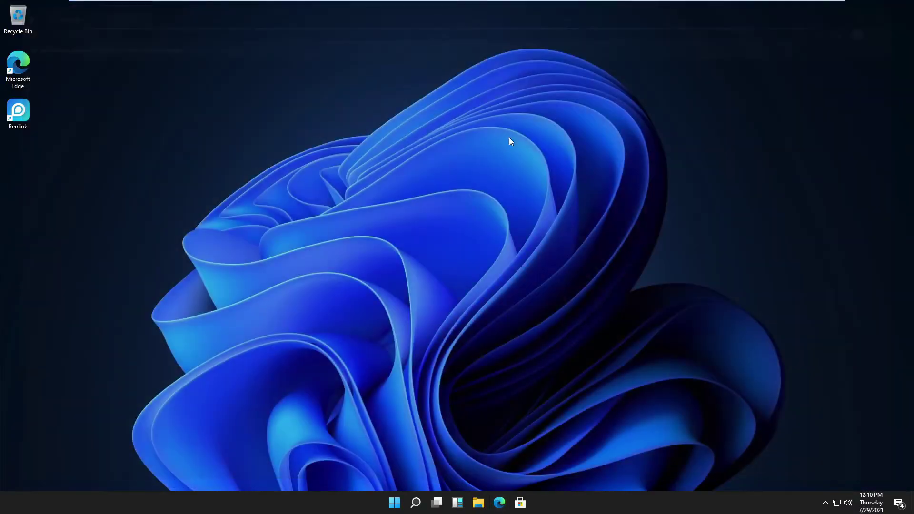
{"action": "double_click", "coordinate": [15, 115]}
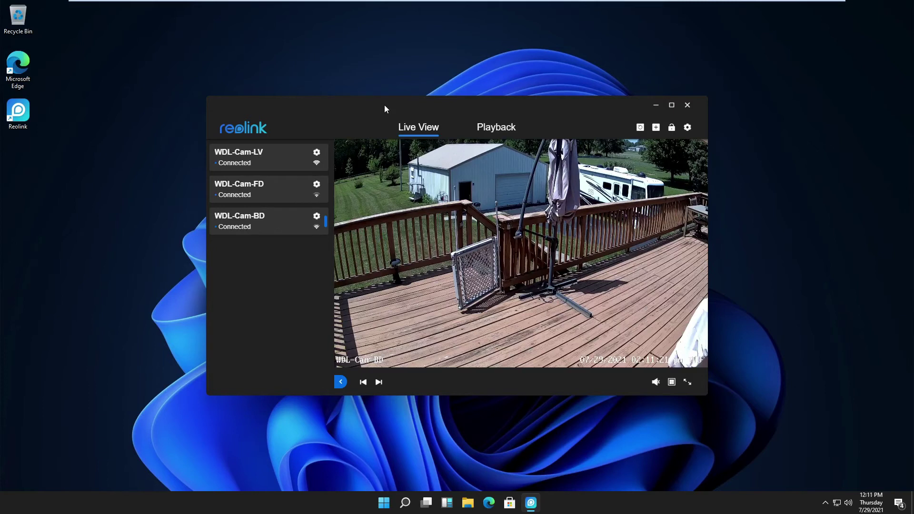
Open and close WDL-Cam-LV's camera settings, then drag the Reolink window to the right side
{"action": "left_click_drag", "start_coordinate": [385, 105], "coordinate": [370, 108]}
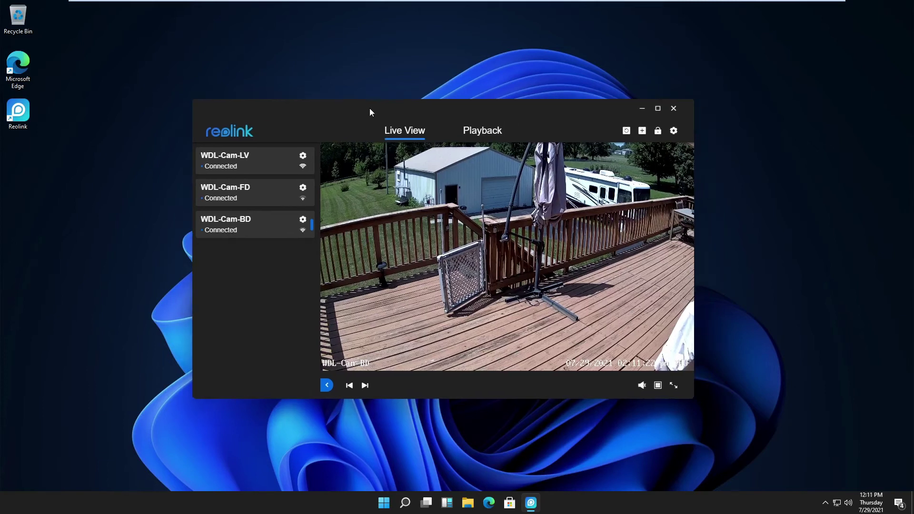
{"action": "left_click", "coordinate": [303, 156]}
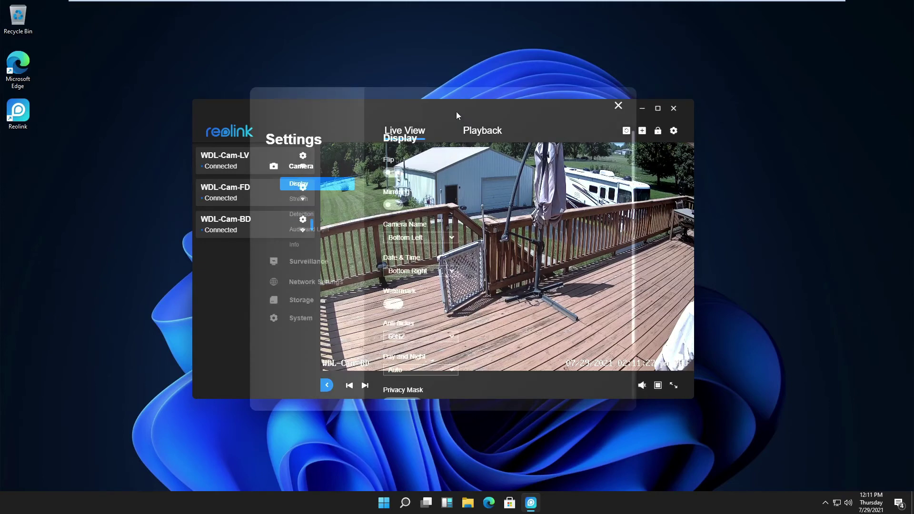
{"action": "left_click", "coordinate": [619, 108]}
{"action": "left_click_drag", "start_coordinate": [452, 111], "coordinate": [621, 190]}
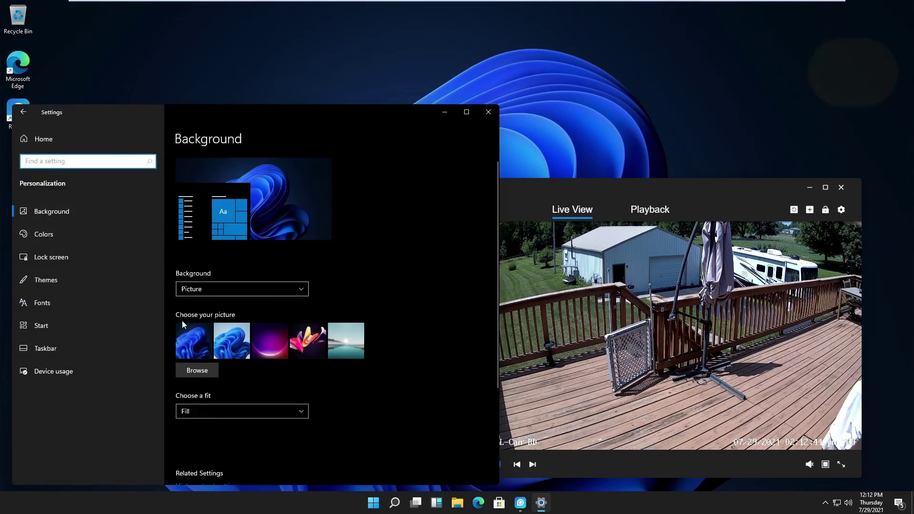
Set the Windows desktop background type to Solid color (black) and close Settings
{"action": "left_click", "coordinate": [225, 289]}
{"action": "left_click", "coordinate": [209, 306]}
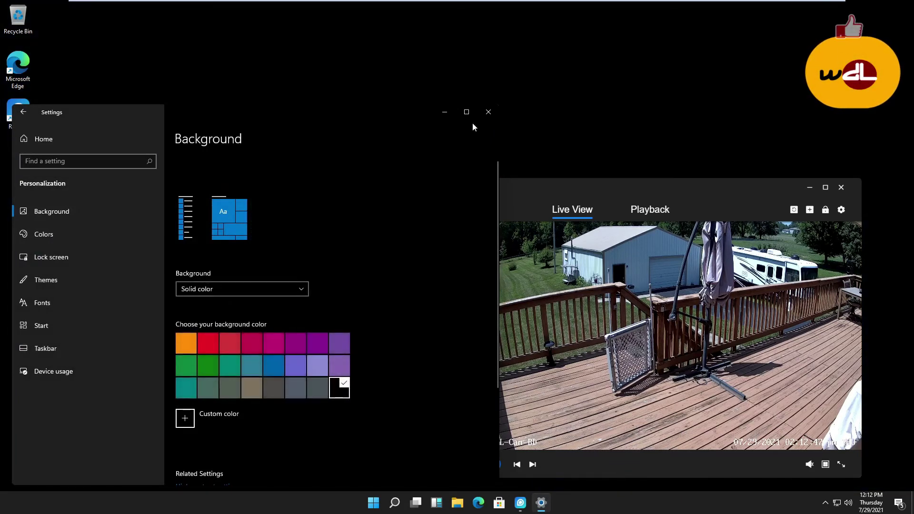
{"action": "left_click", "coordinate": [487, 111]}
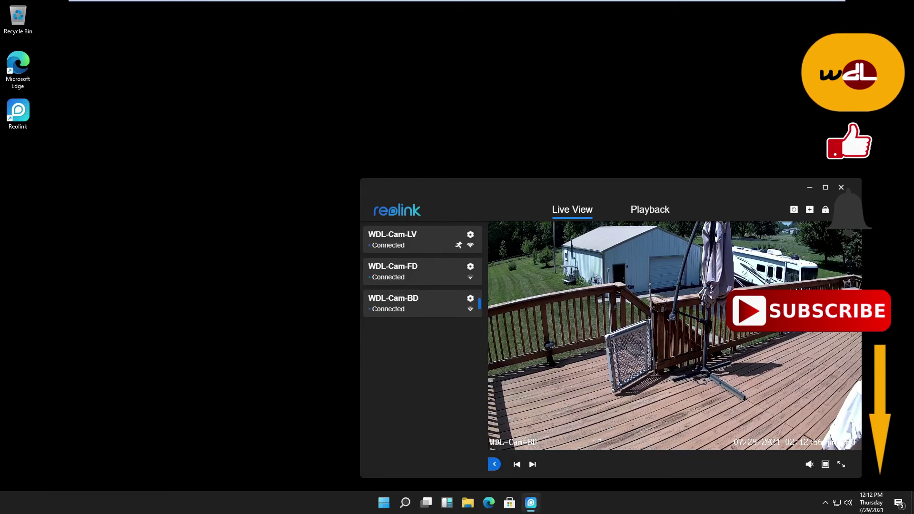
Open Client Settings at the top-left, switch Alarm Beep on, and go to the Record page
{"action": "left_click", "coordinate": [841, 210]}
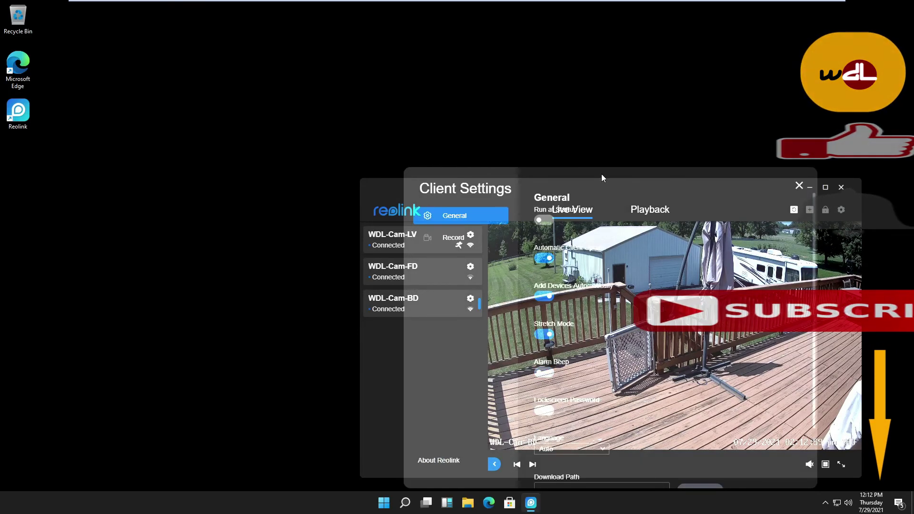
{"action": "left_click_drag", "start_coordinate": [602, 173], "coordinate": [238, 24]}
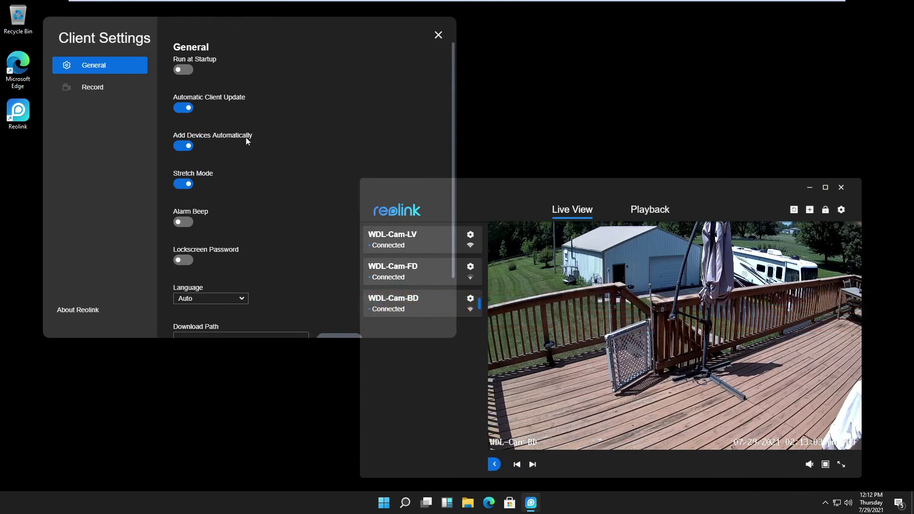
{"action": "left_click", "coordinate": [182, 223]}
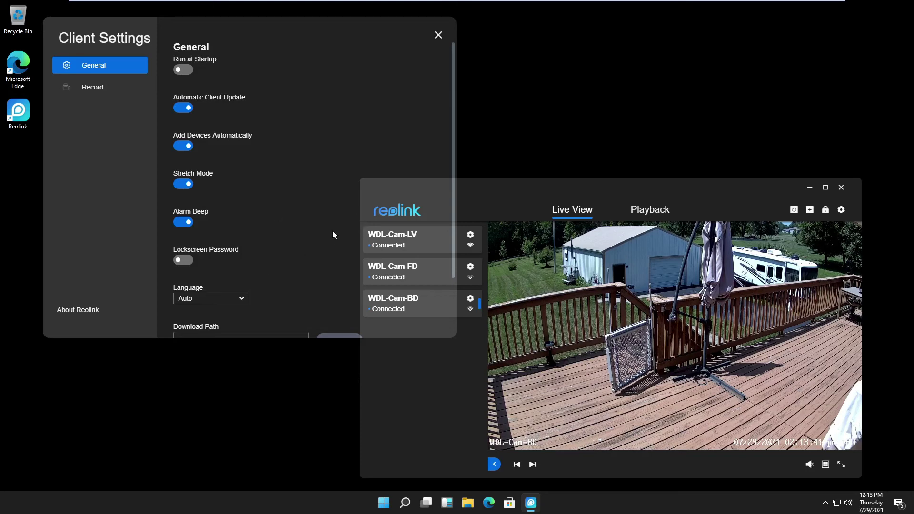
{"action": "scroll", "coordinate": [456, 165], "scroll_direction": "down", "scroll_amount": 3}
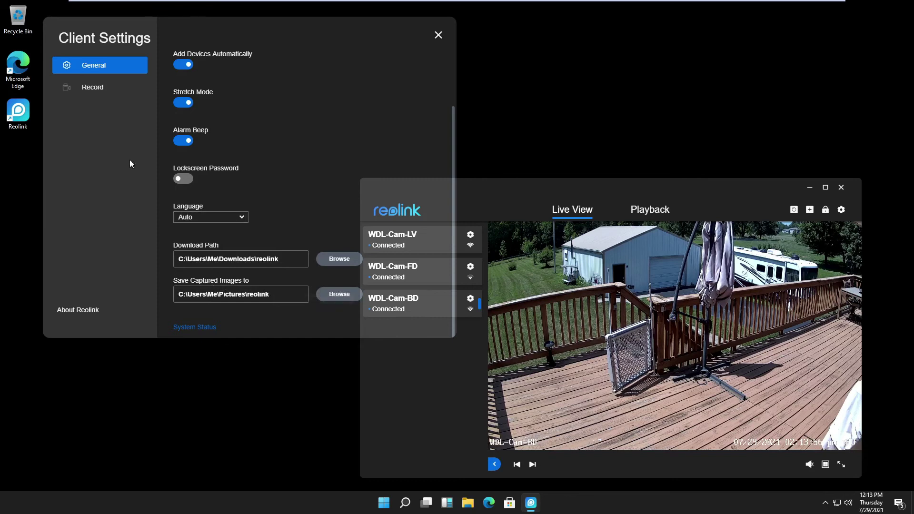
{"action": "left_click", "coordinate": [84, 89]}
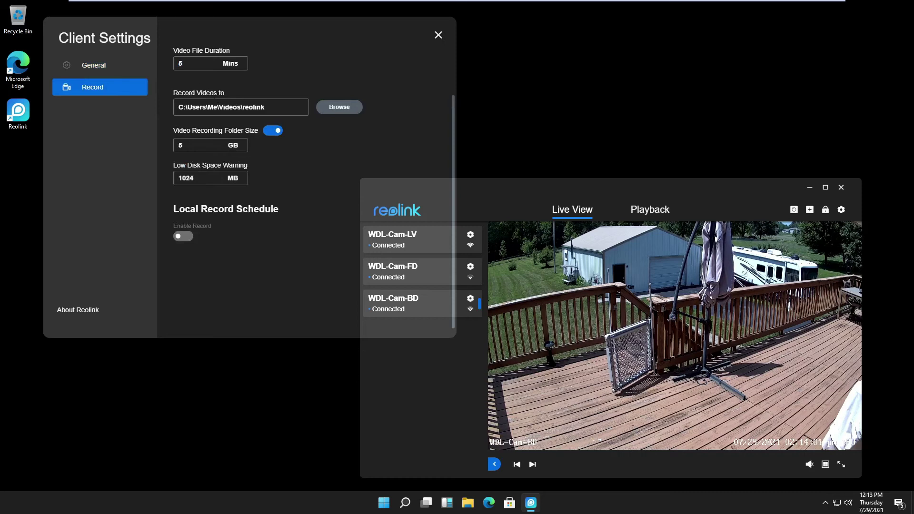
Close Client Settings, maximize the live view, switch to WDL-Cam-FD, and open its camera settings
{"action": "left_click", "coordinate": [438, 37]}
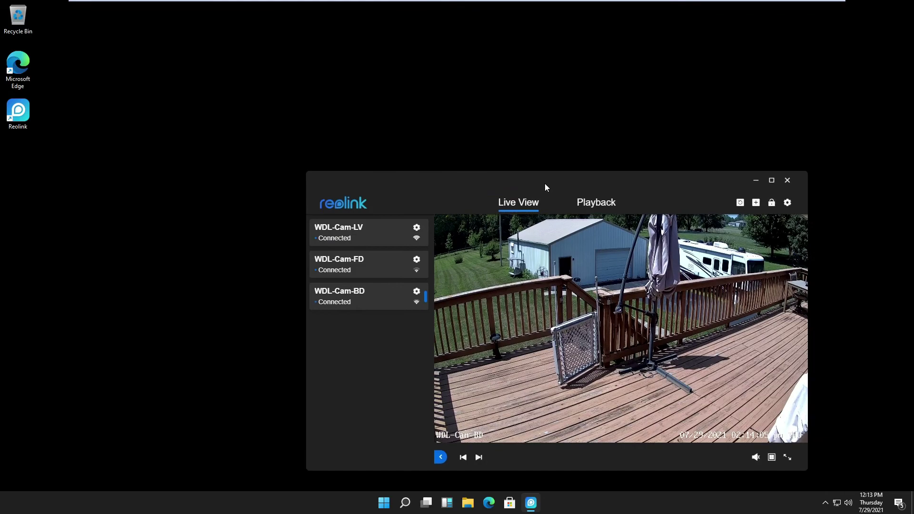
{"action": "left_click_drag", "start_coordinate": [545, 187], "coordinate": [410, 113]}
{"action": "double_click", "coordinate": [410, 113]}
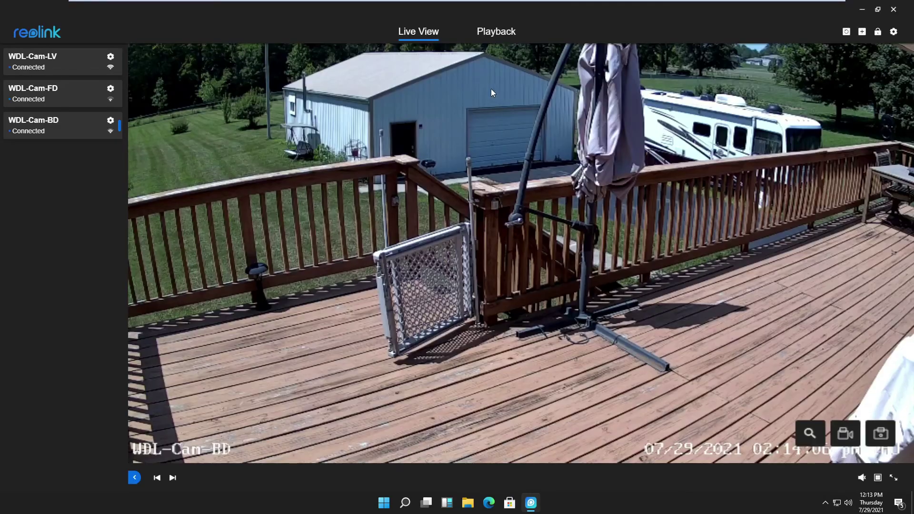
{"action": "key", "text": "Up"}
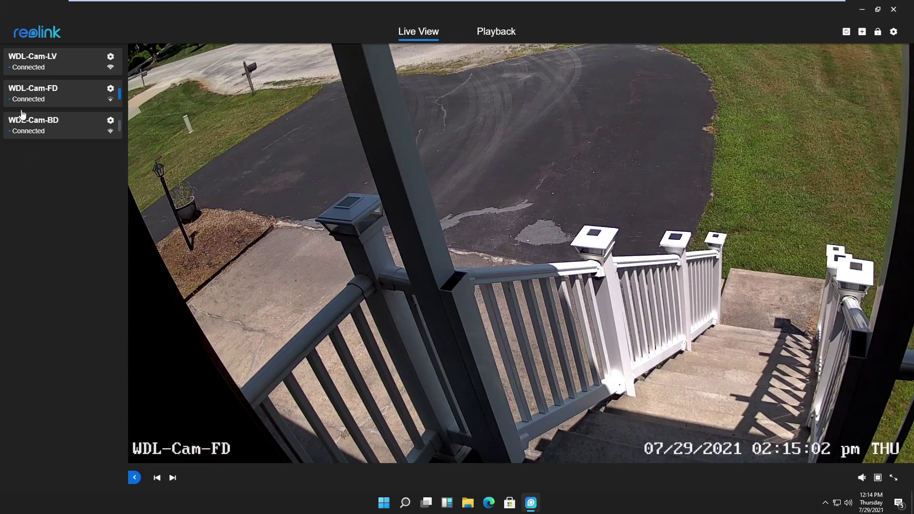
{"action": "left_click", "coordinate": [110, 91]}
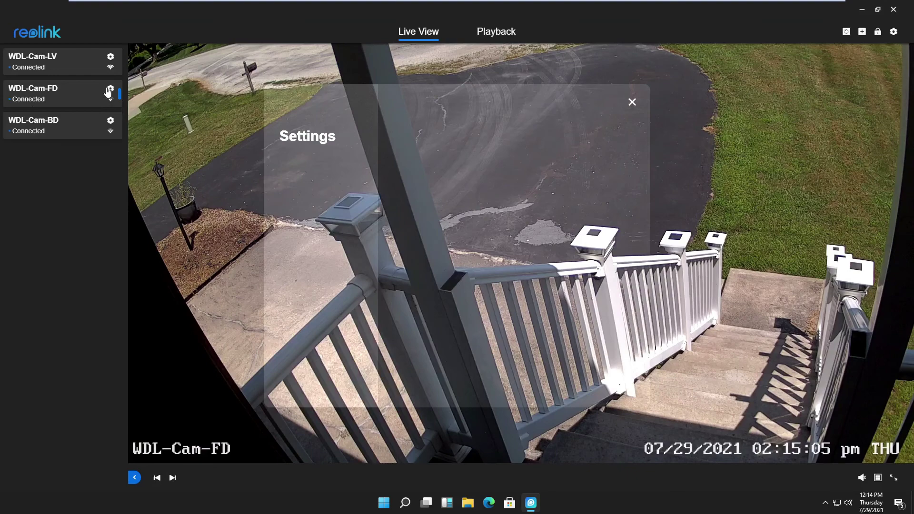
Restore the Reolink window from full screen and arrange it beside the camera settings panel
{"action": "left_click", "coordinate": [877, 9]}
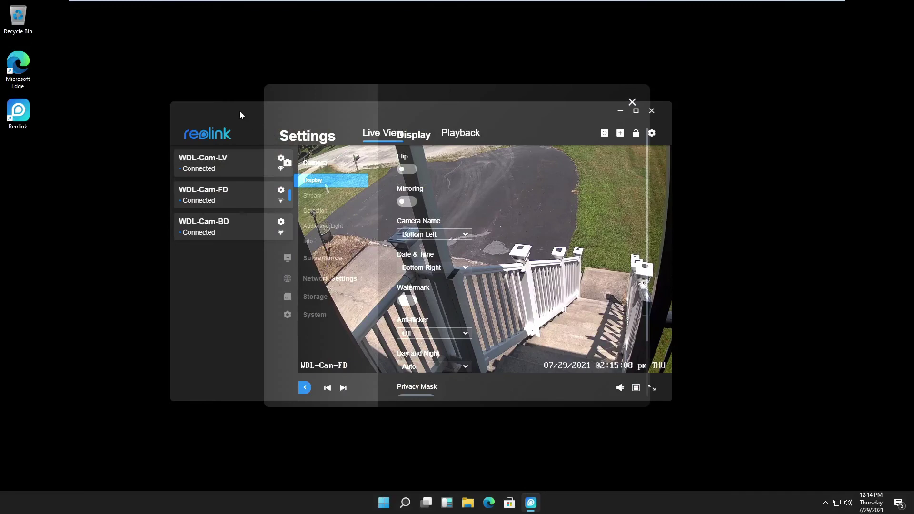
{"action": "left_click_drag", "start_coordinate": [240, 110], "coordinate": [448, 177]}
{"action": "left_click_drag", "start_coordinate": [423, 100], "coordinate": [221, 37]}
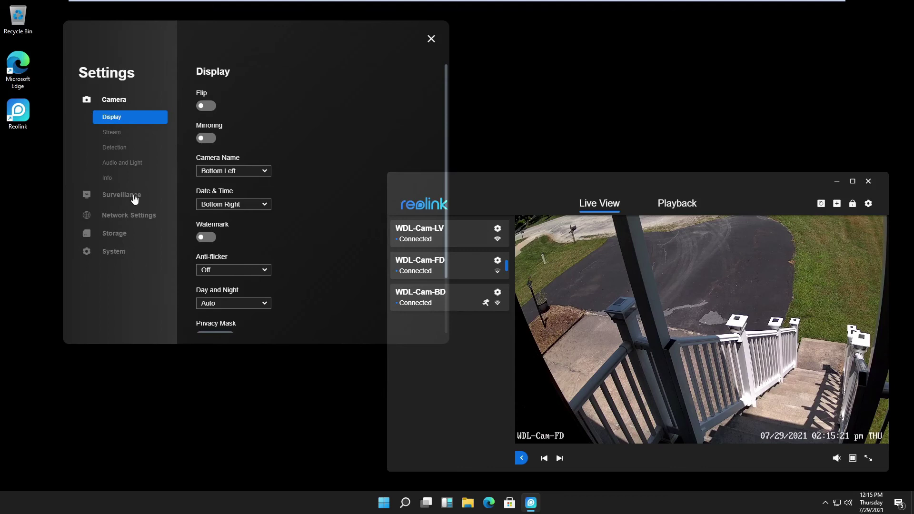
Open Surveillance > FTP for WDL-Cam-FD and scroll through its camera/Frontdoor upload fields
{"action": "left_click", "coordinate": [91, 200]}
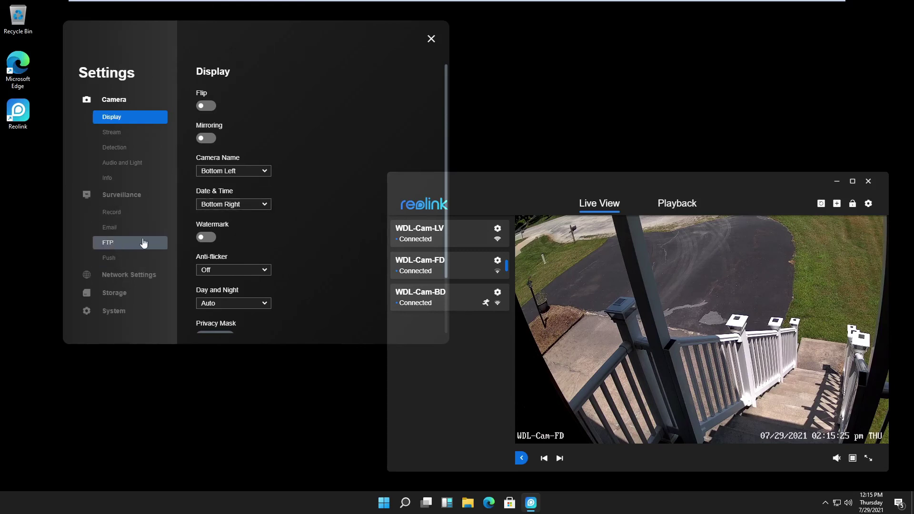
{"action": "left_click", "coordinate": [117, 244]}
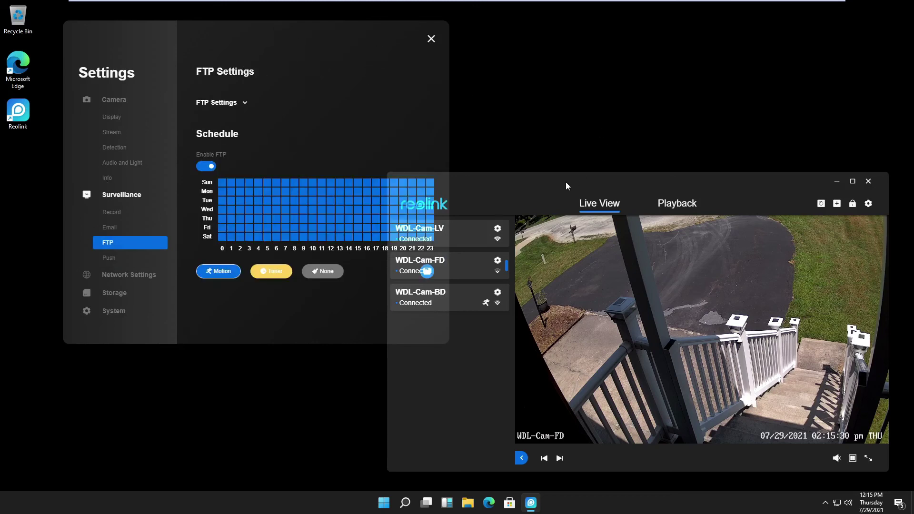
{"action": "left_click_drag", "start_coordinate": [558, 182], "coordinate": [635, 194]}
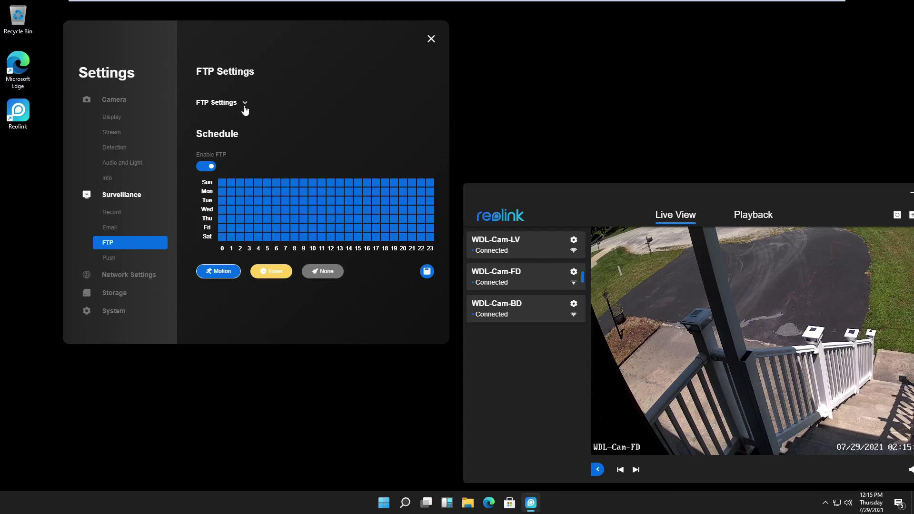
{"action": "scroll", "coordinate": [411, 146], "scroll_direction": "up", "scroll_amount": 10}
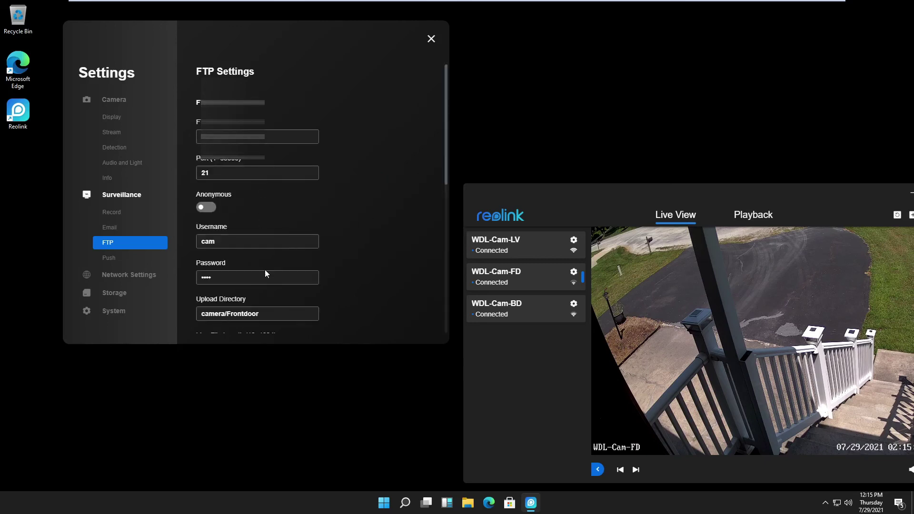
{"action": "scroll", "coordinate": [386, 302], "scroll_direction": "down", "scroll_amount": 2}
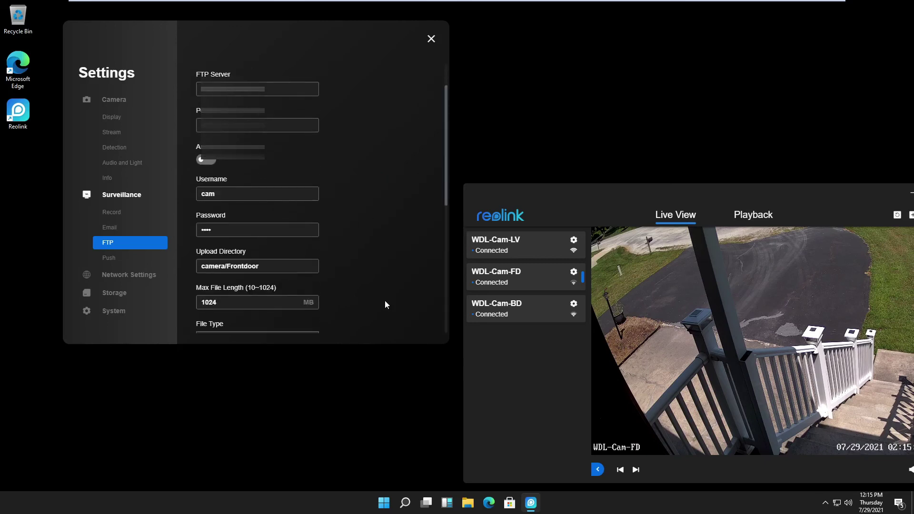
{"action": "scroll", "coordinate": [385, 301], "scroll_direction": "down", "scroll_amount": 3}
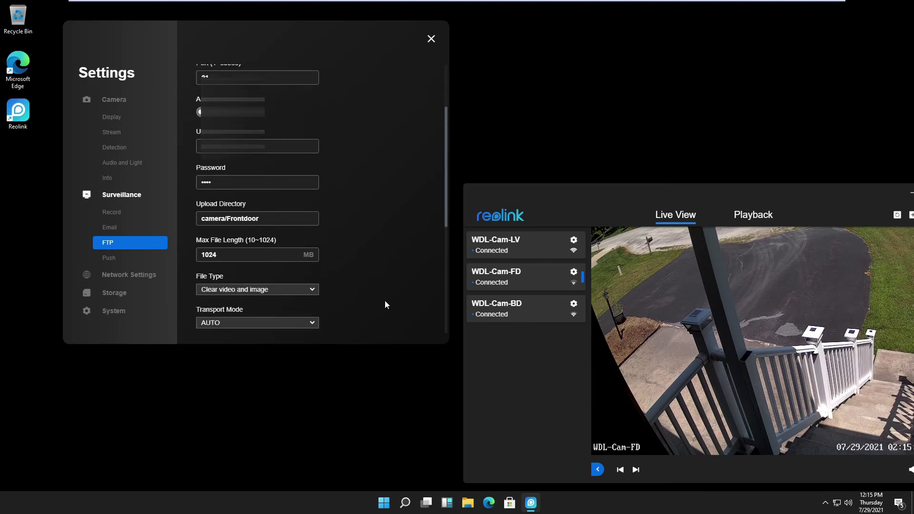
{"action": "scroll", "coordinate": [385, 302], "scroll_direction": "up", "scroll_amount": 5}
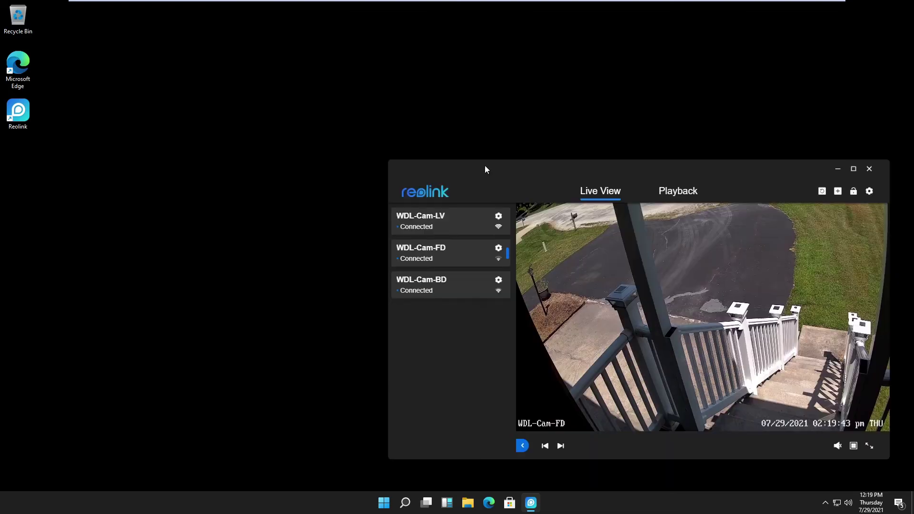
Drag the Reolink live view window, streaming the front-door feed, to the screen centre
{"action": "left_click_drag", "start_coordinate": [484, 169], "coordinate": [316, 102]}
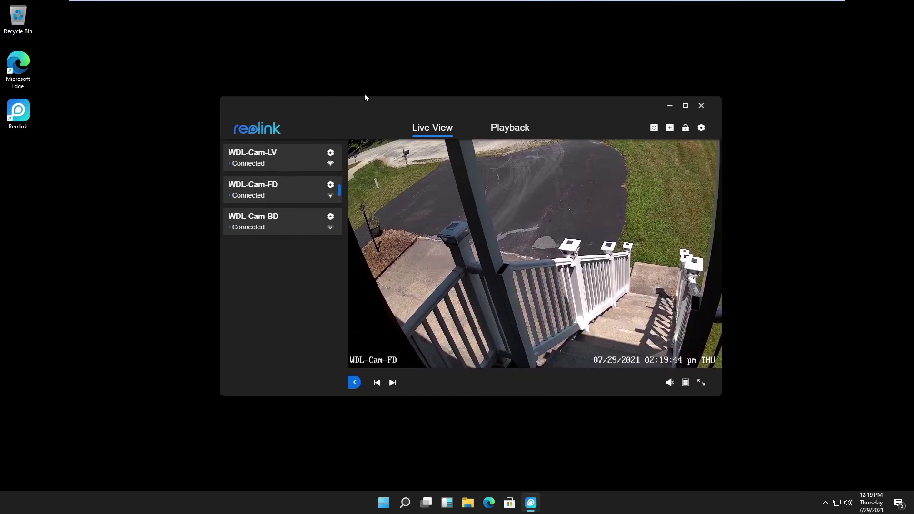